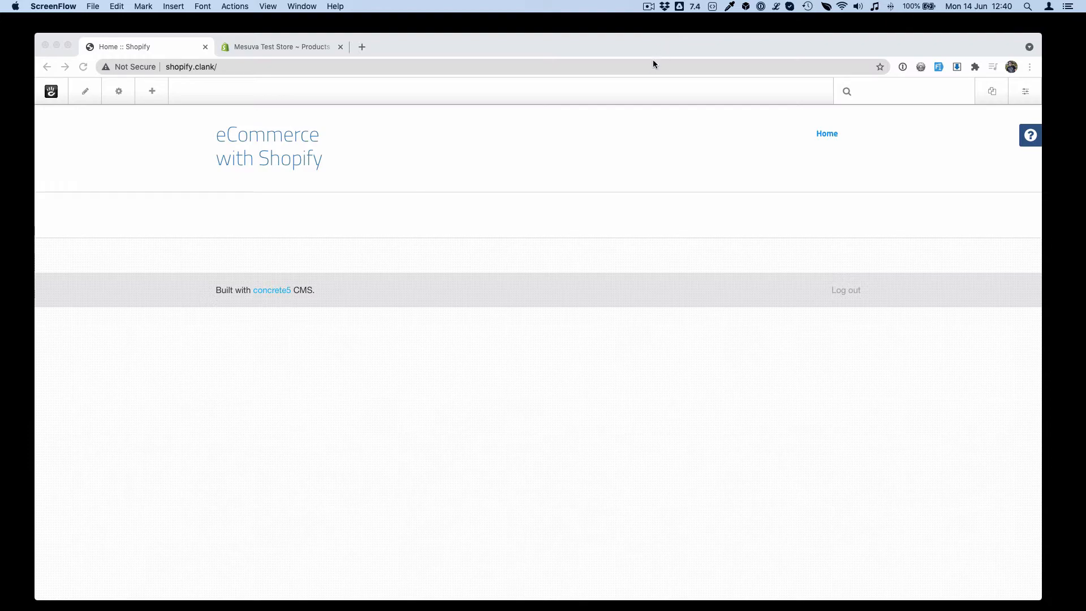
View the product list in the Shopify store admin and return to the concrete5 site
left_click(296, 48)
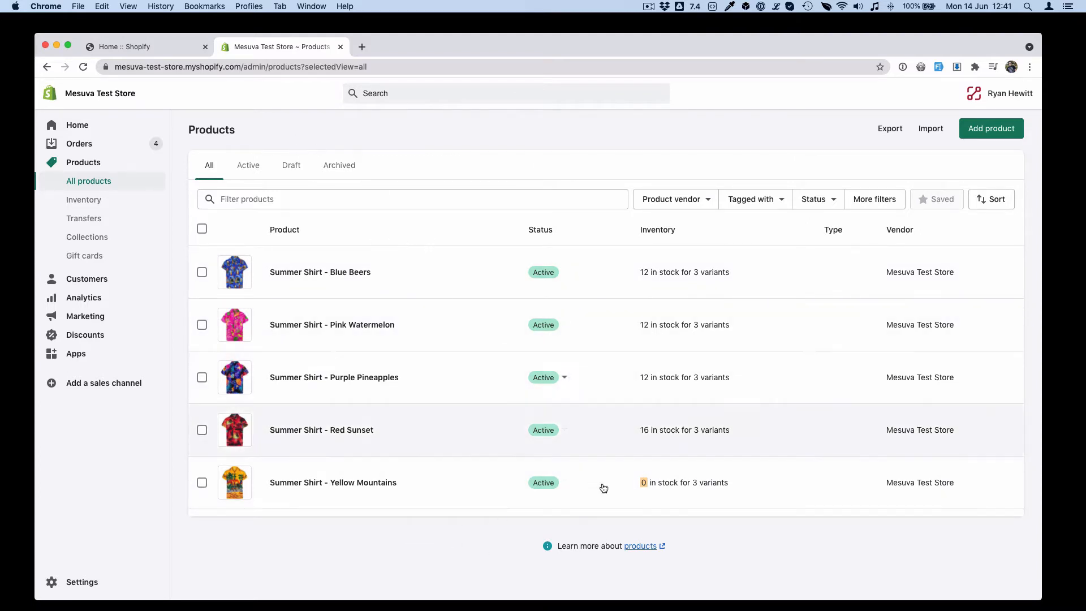
left_click(143, 48)
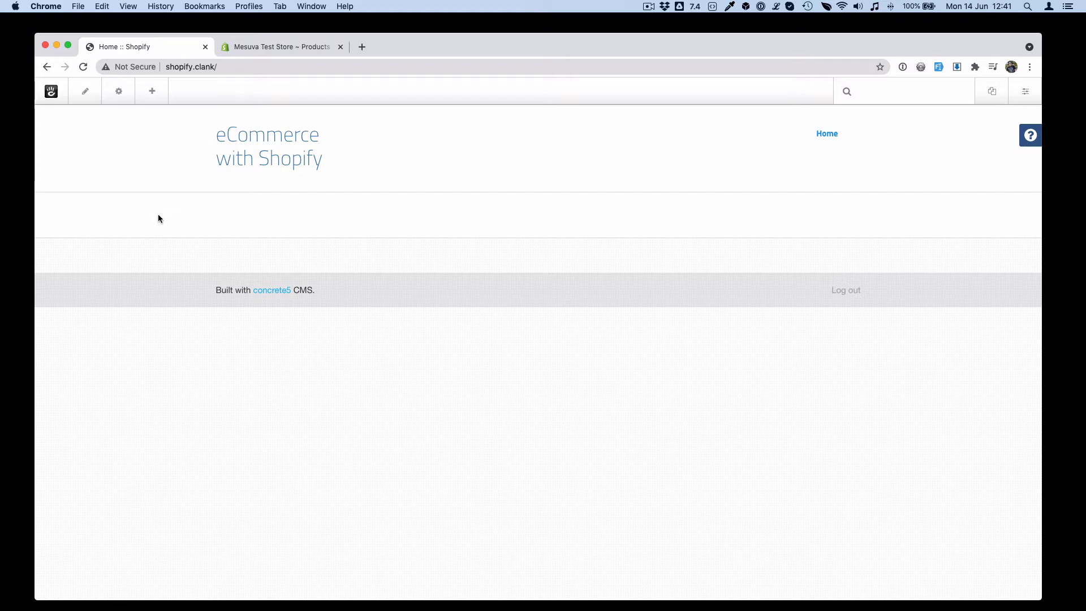
Install the eCommerce with Shopify package with automatic configuration of the product page type and Products page
left_click(1025, 93)
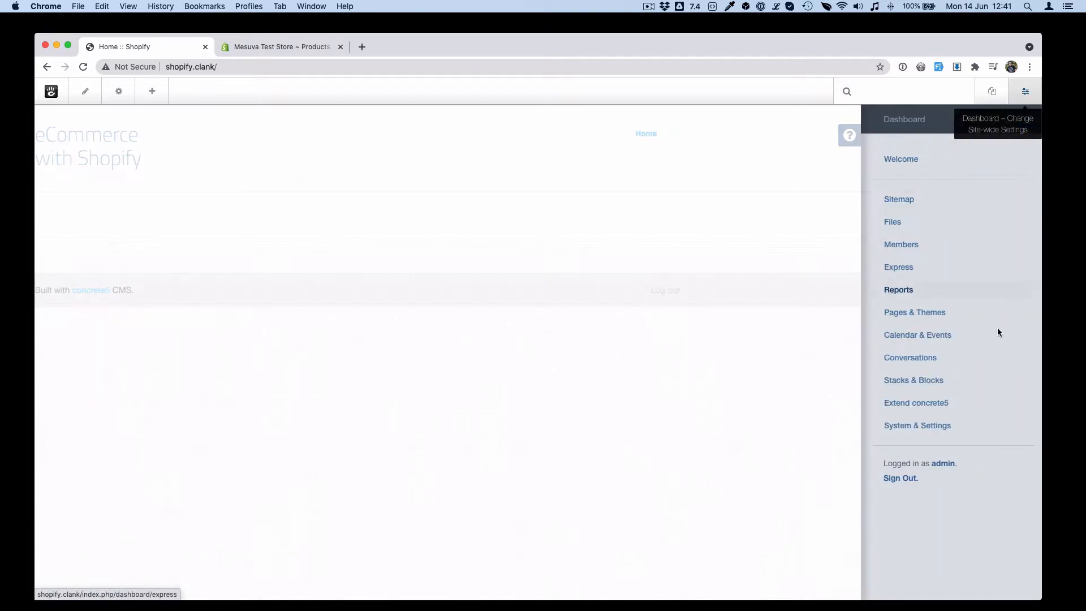
left_click(882, 437)
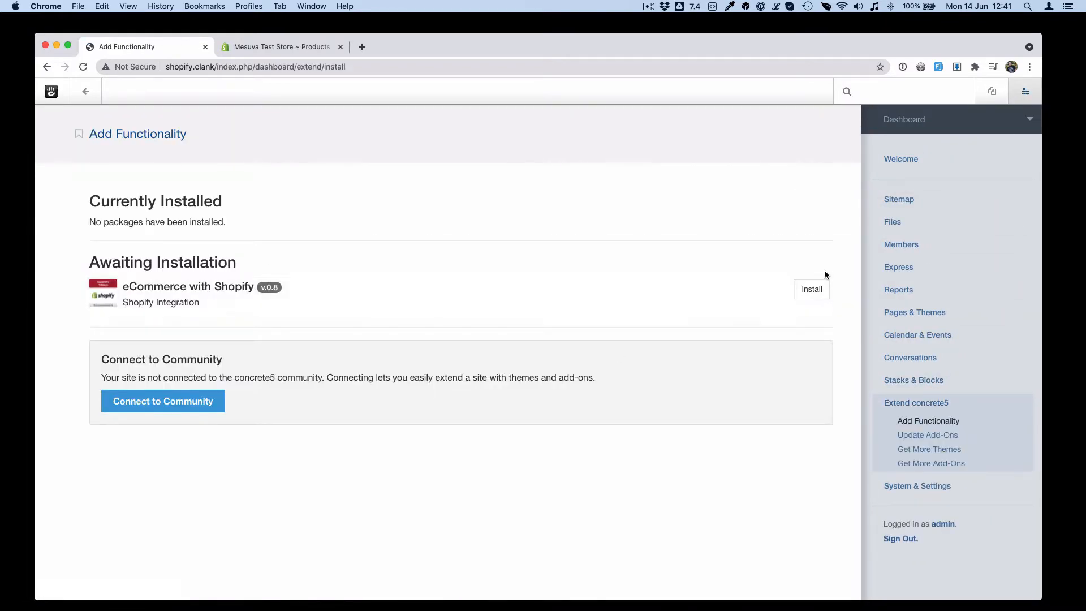
left_click(809, 298)
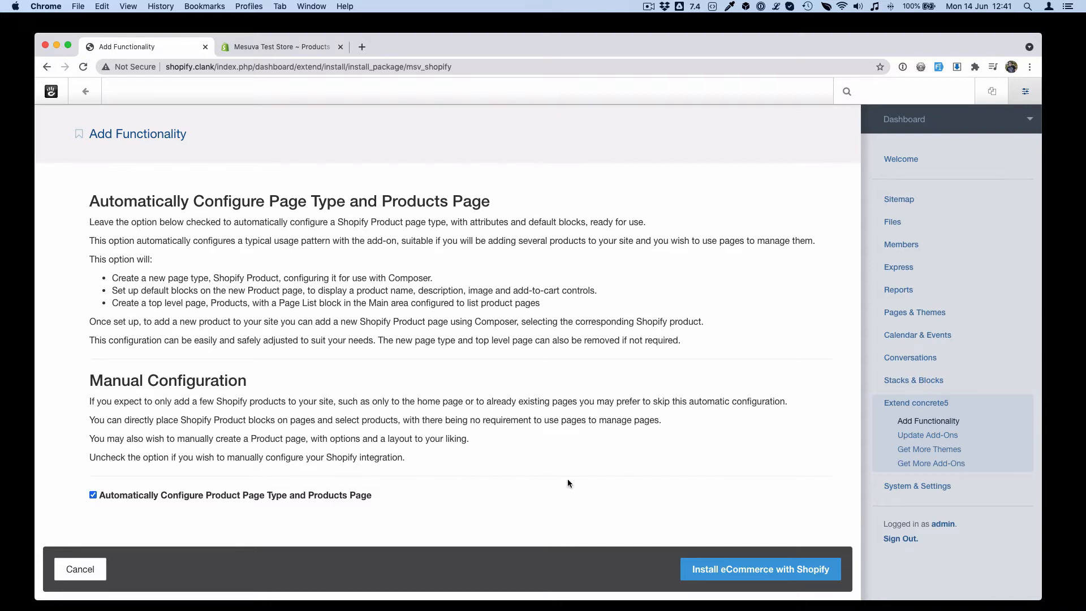
left_click(707, 571)
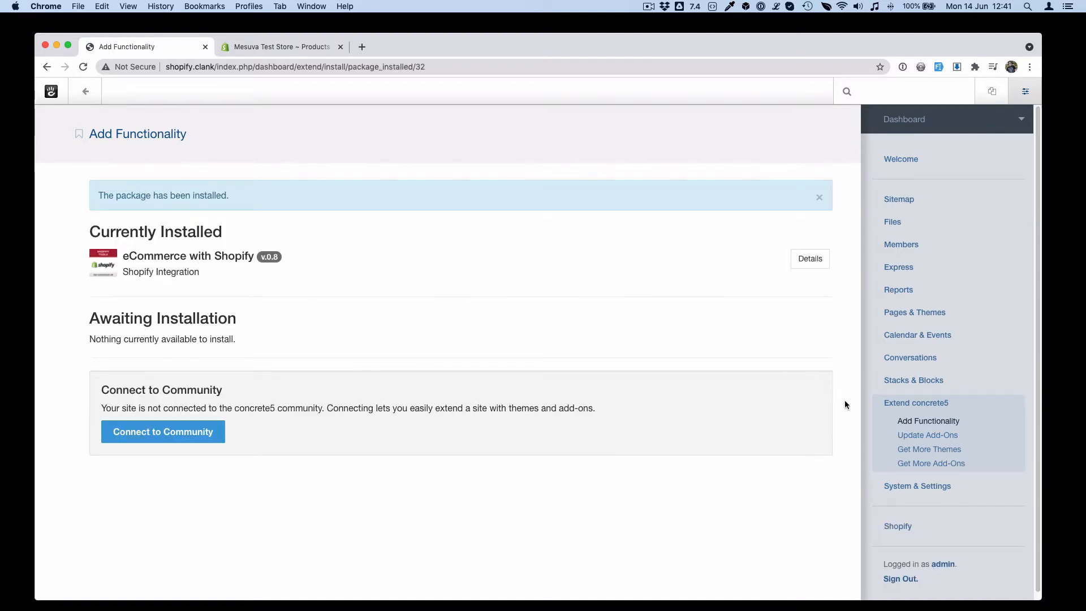
Review the Shopify domain, private app credentials and cart-hiding option on the Shopify configuration page
left_click(903, 527)
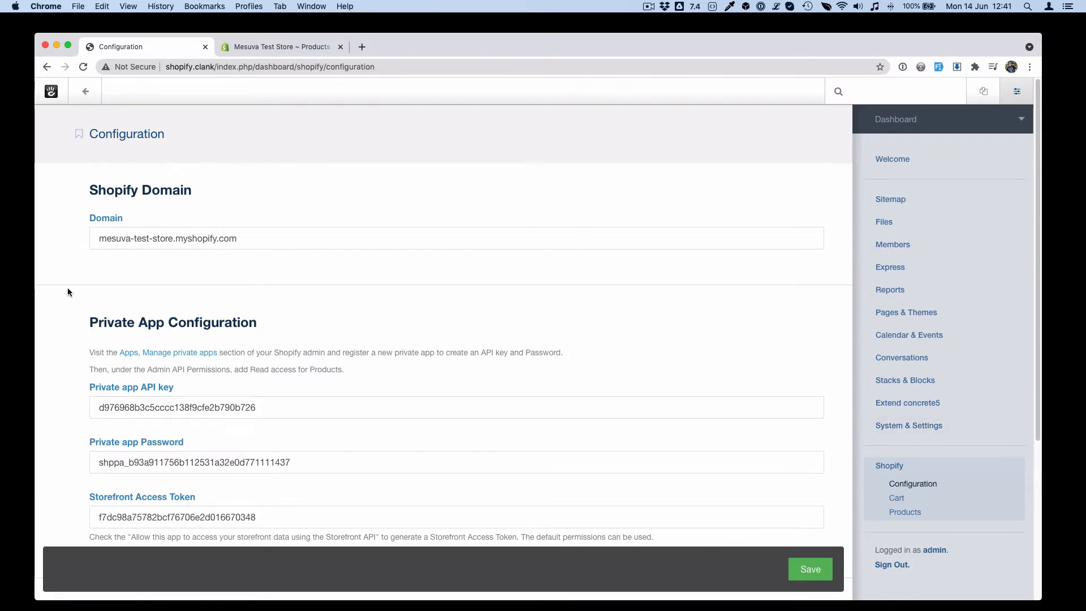
scroll(68, 306, "down", 3)
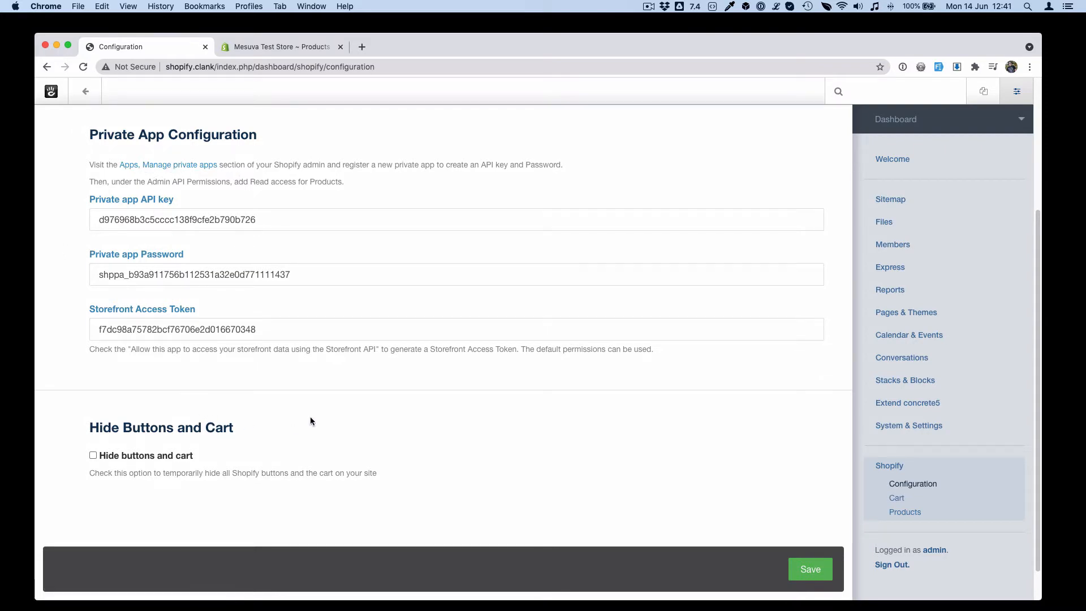
scroll(314, 418, "up", 3)
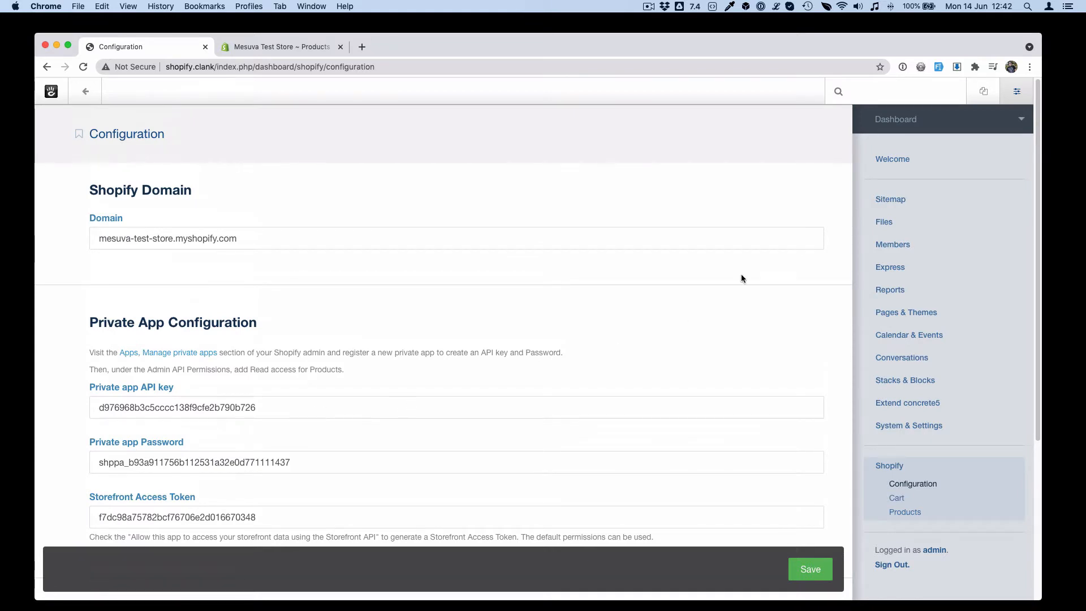
Create a new Shopify Product page and look through the Shopify products that can be linked to it
left_click(984, 91)
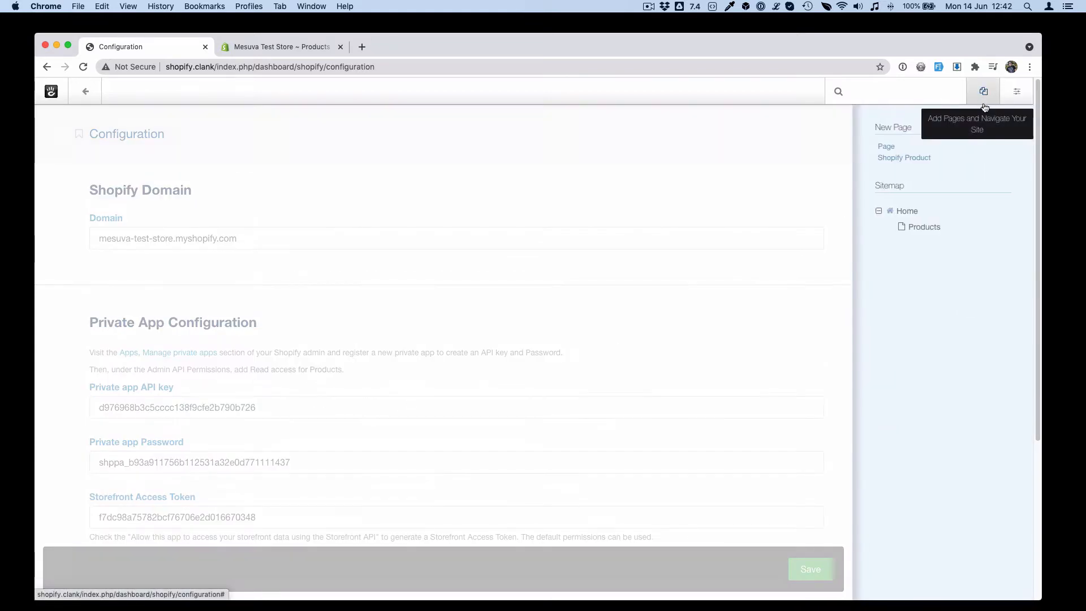
left_click(916, 162)
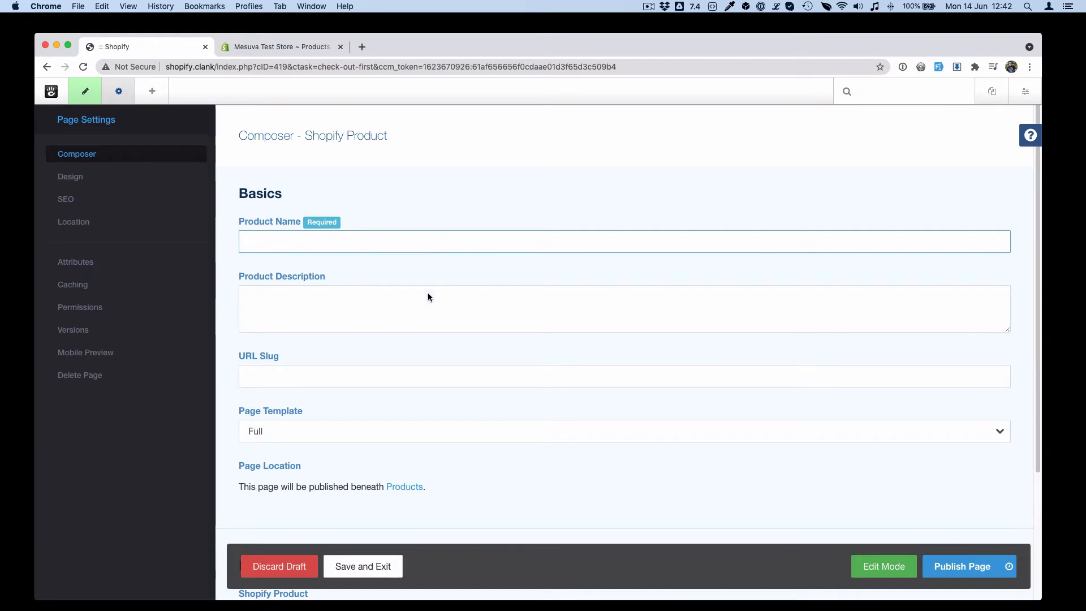
scroll(392, 278, "down", 5)
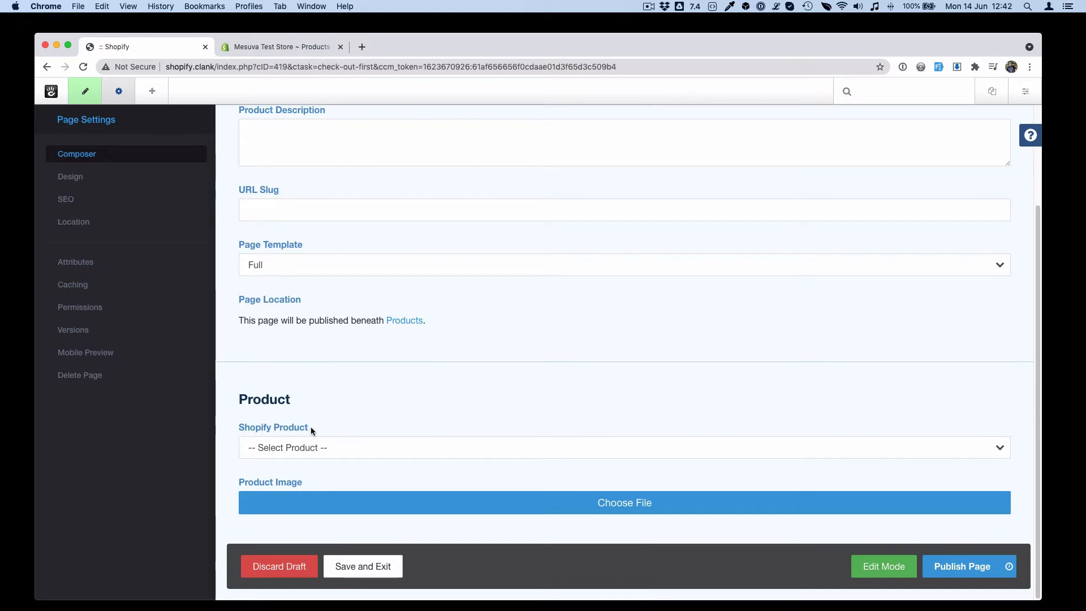
left_click(340, 447)
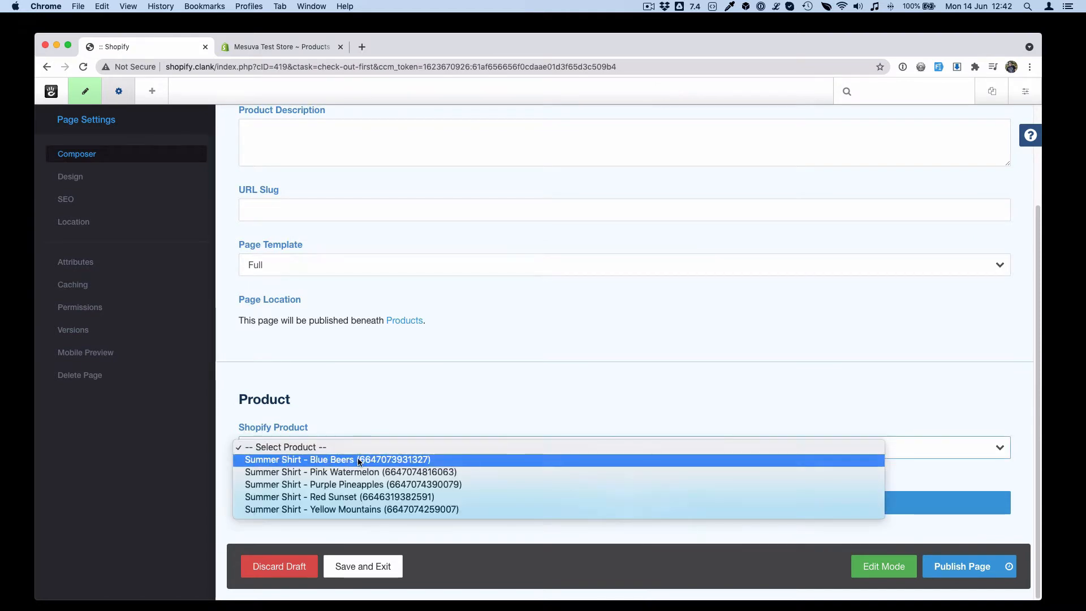
left_click(365, 402)
scroll(366, 361, "up", 3)
Enter the product name "Summer Shirt - Blue Beers" and the description "You'll look incredible, trust me."
left_click(327, 248)
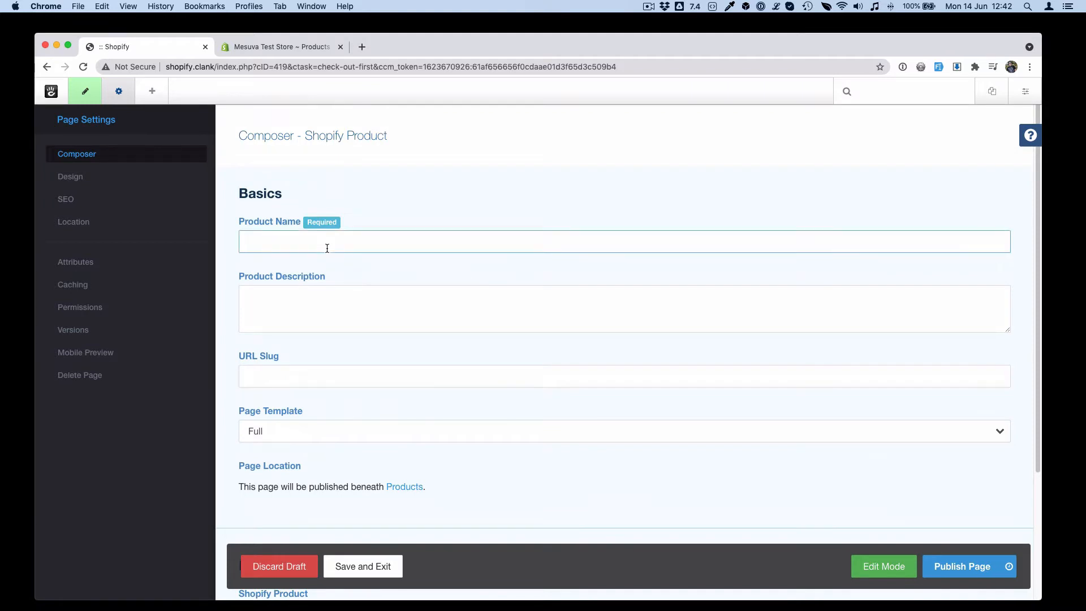
type("Summer SHi")
key("BackSpace")
key("BackSpace")
type("hirt - Bl")
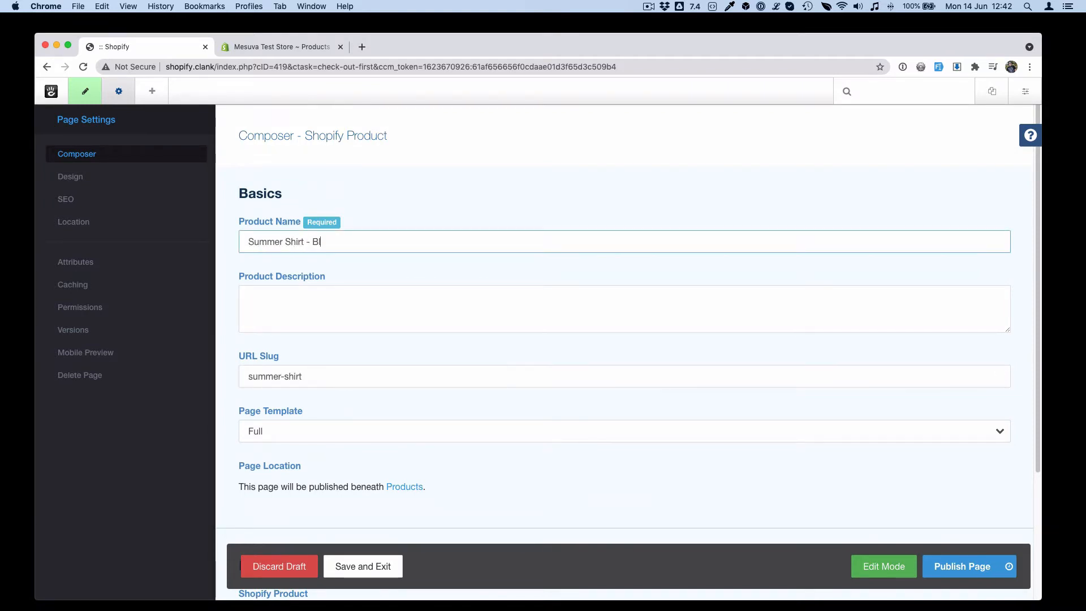
type("ue Beers")
key("Tab")
type("You")
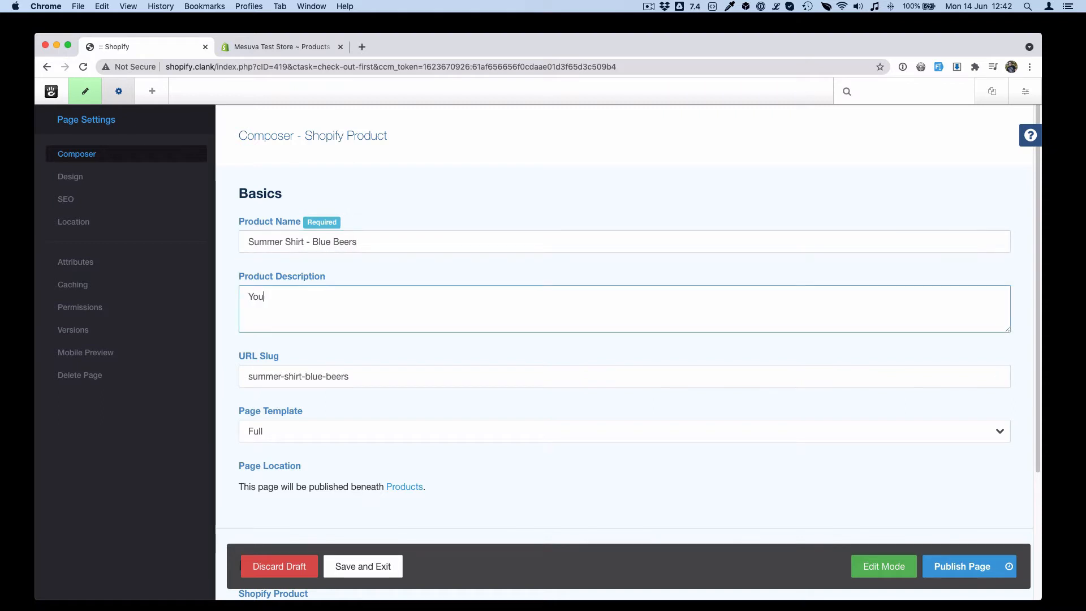
type("'ll look incredible, ")
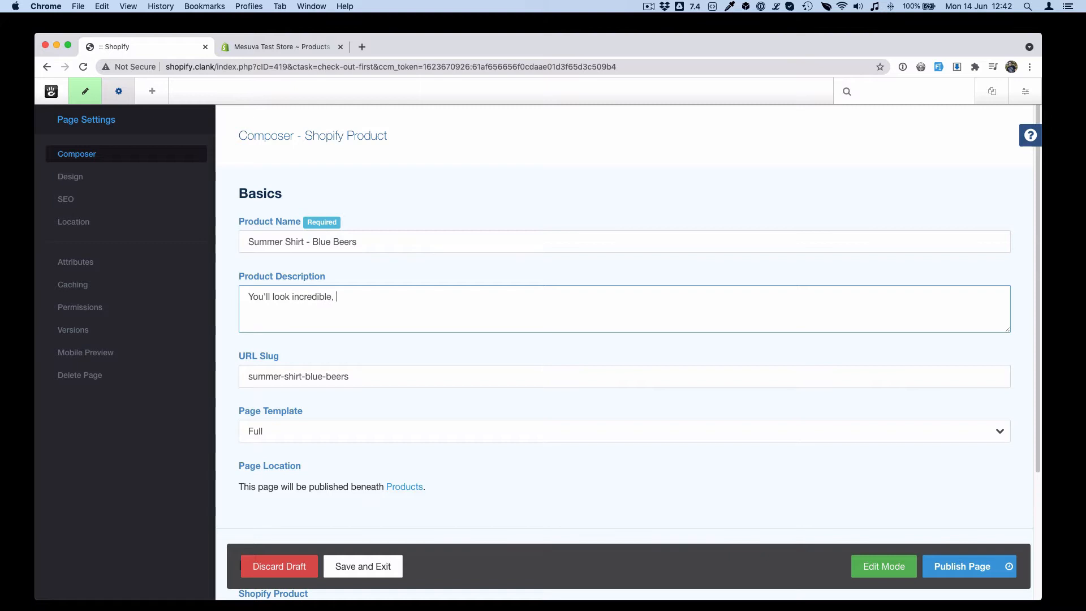
type("trust me.")
Link the page to the Shopify product Summer Shirt - Blue Beers and set blue.jpg as its product image
scroll(339, 362, "down", 5)
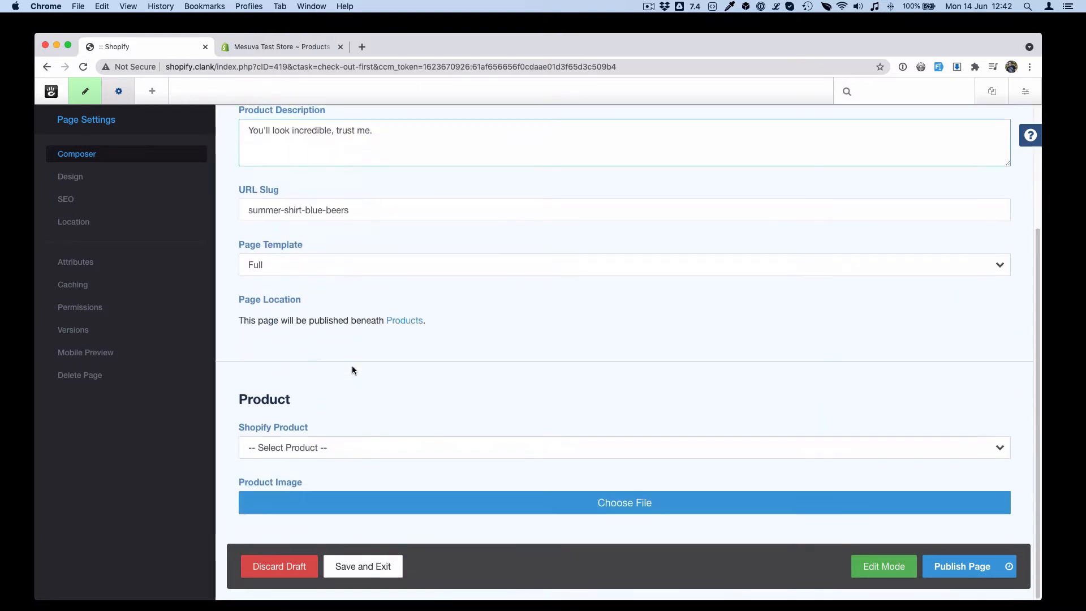
left_click(376, 448)
left_click(373, 460)
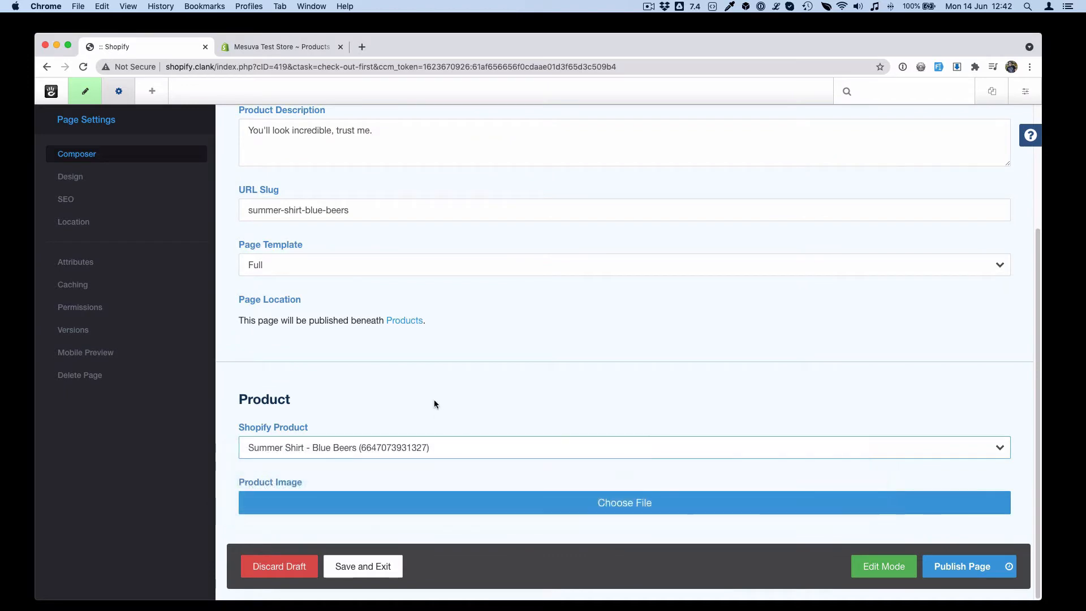
left_click(621, 502)
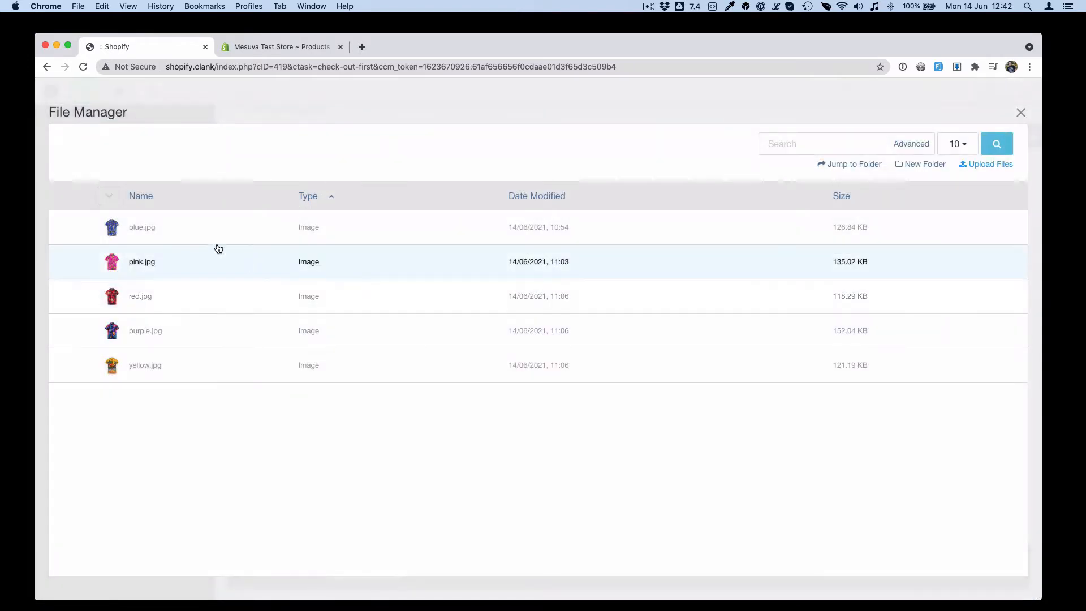
left_click(141, 227)
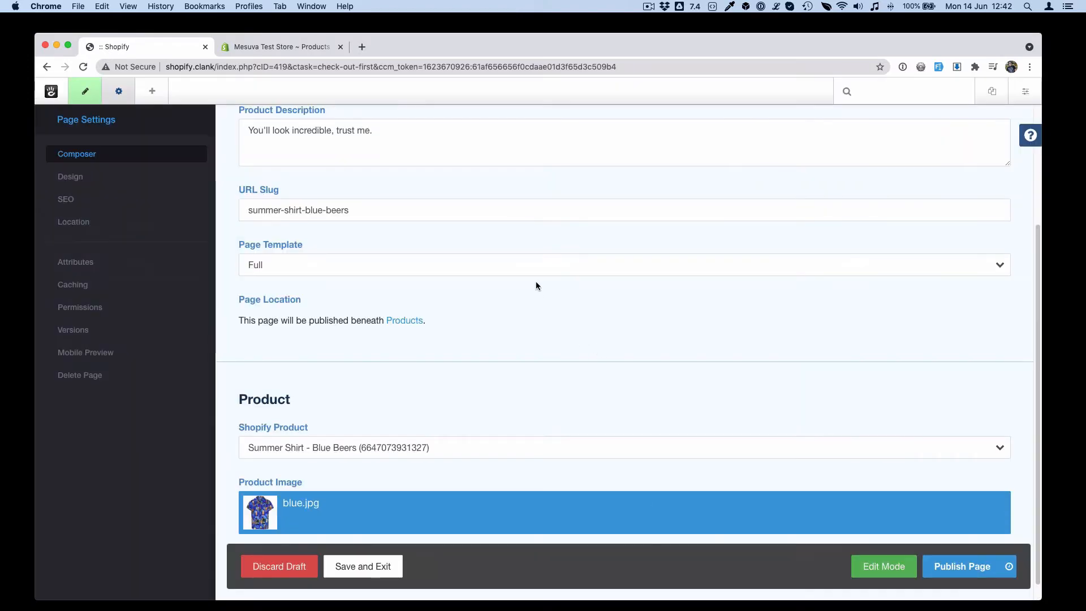
Check the completed composer fields and publish the Blue Beers product page
scroll(566, 286, "up", 5)
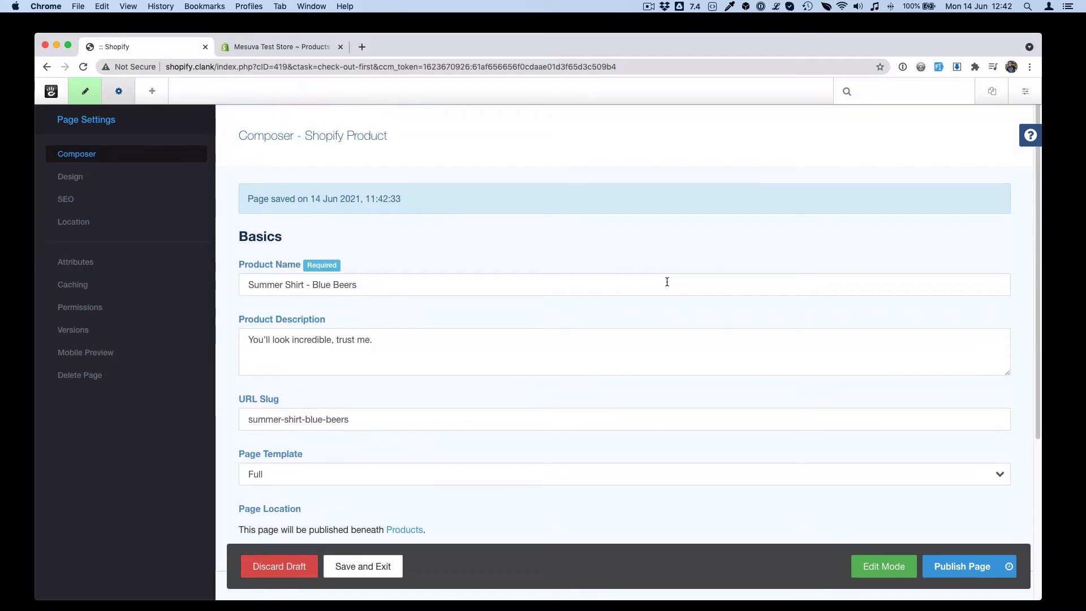
scroll(667, 280, "down", 4)
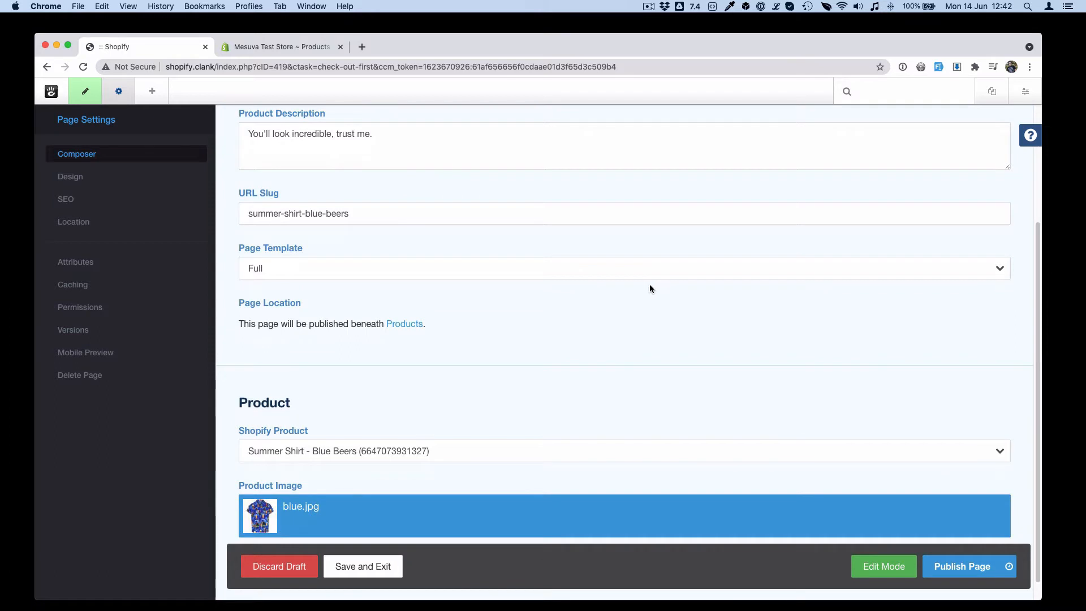
scroll(649, 288, "down", 1)
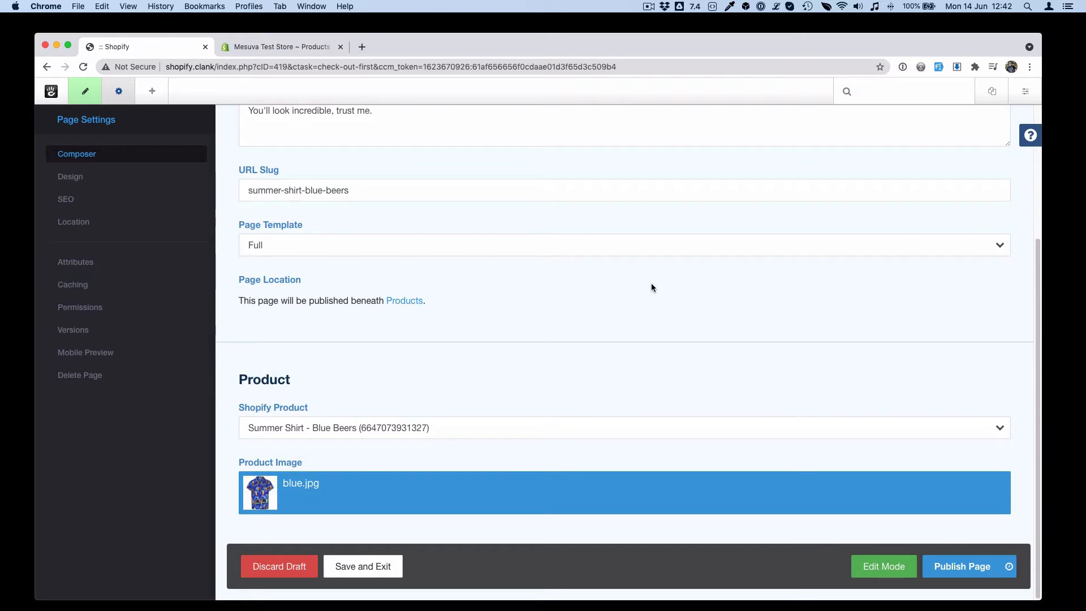
left_click(962, 566)
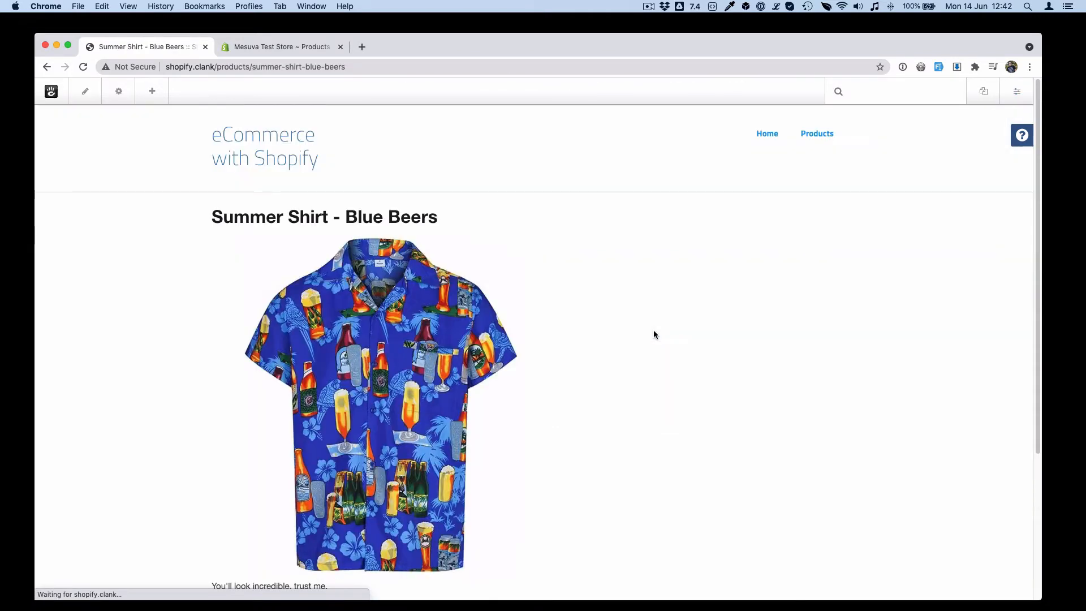
Look over the published product page and add the Blue Beers shirt in size Medium to the cart
scroll(146, 284, "down", 5)
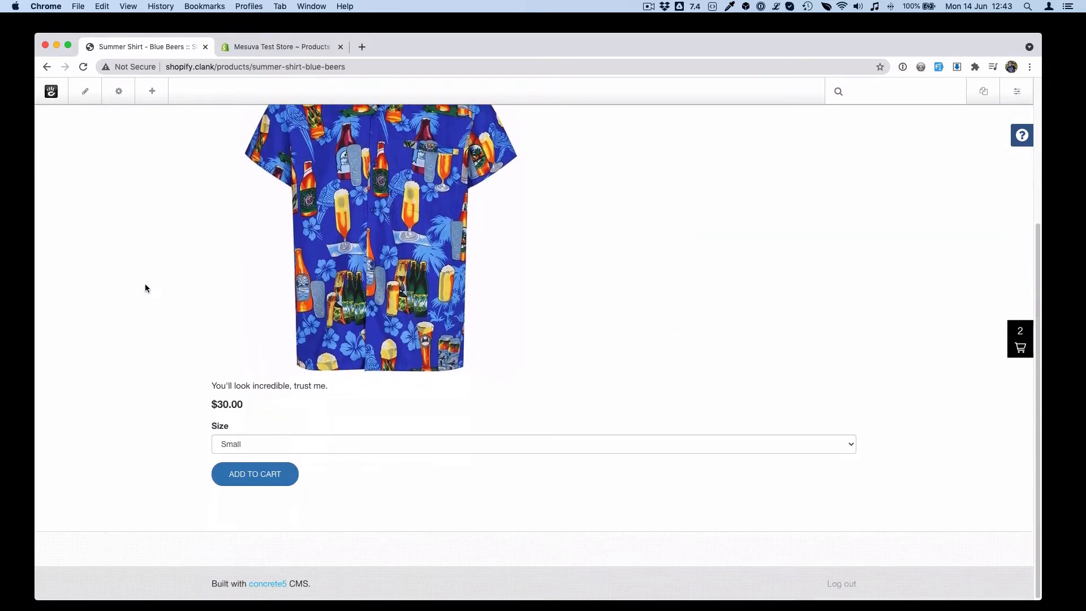
scroll(175, 243, "up", 5)
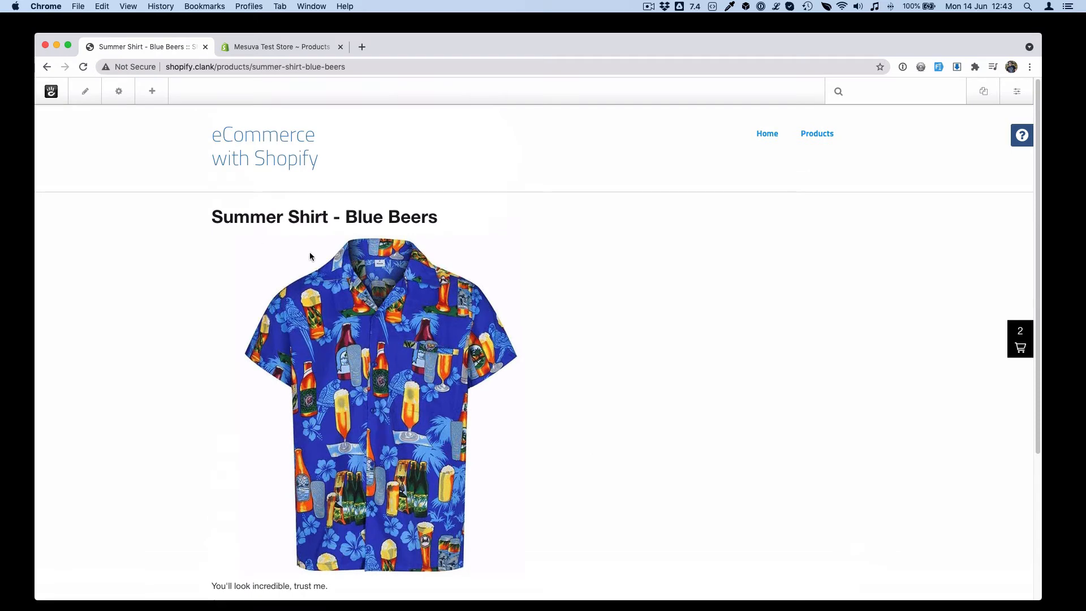
scroll(165, 461, "down", 4)
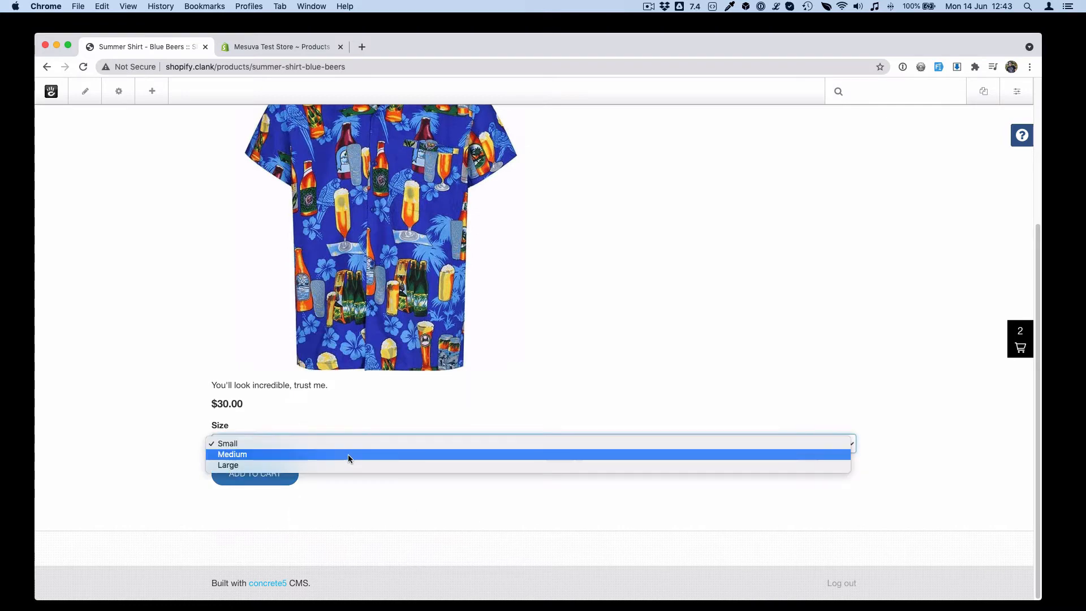
left_click(348, 454)
left_click(290, 476)
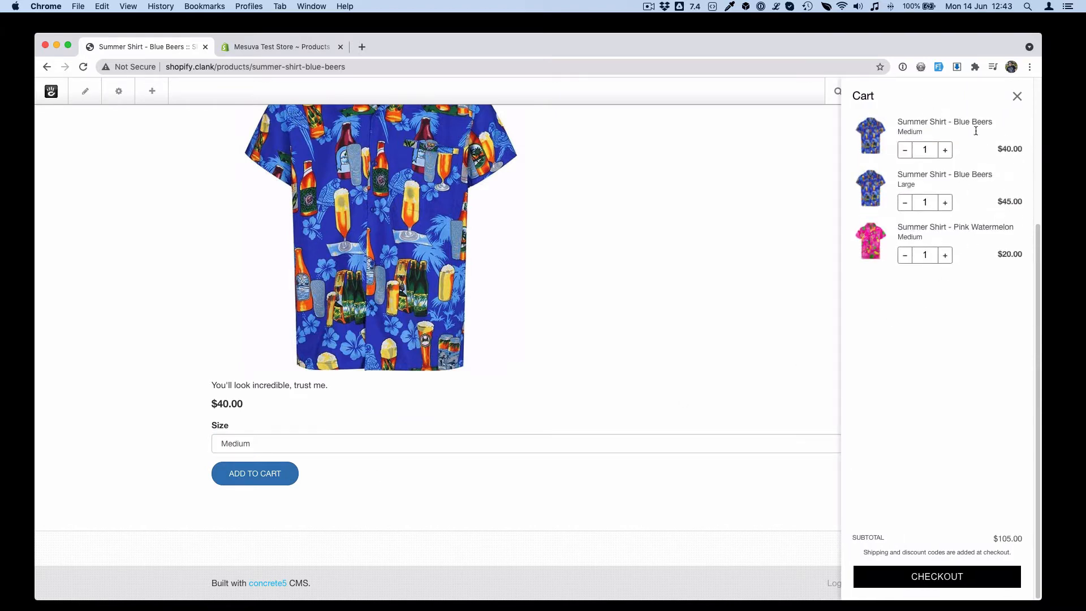
Remove the Large Blue Beers shirt and the Medium Pink Watermelon shirt from the cart
left_click(904, 202)
left_click(905, 203)
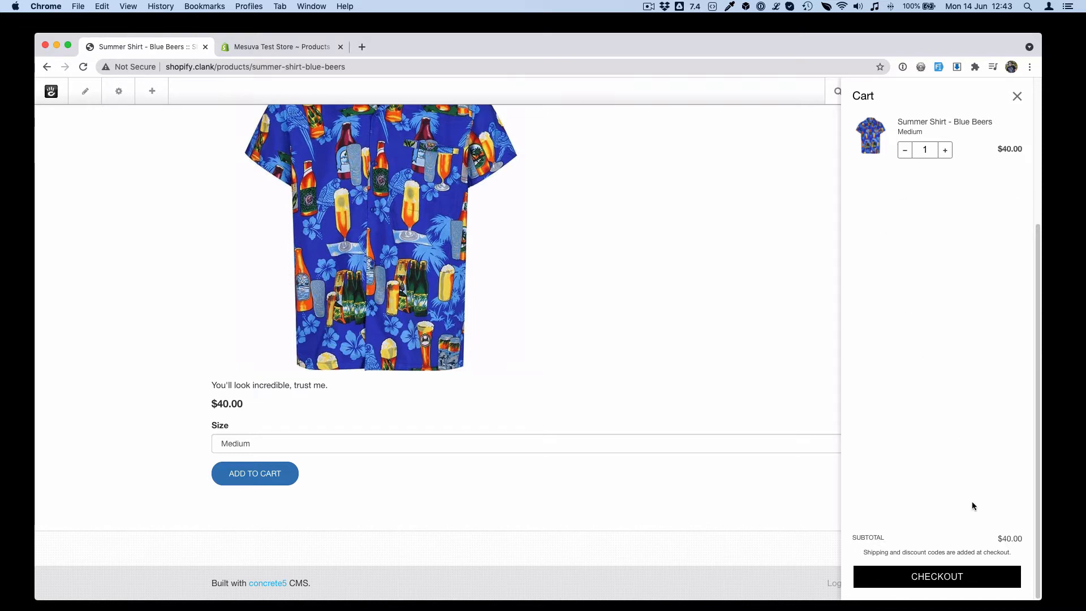
Open the checkout for the cart, enlarge its window to view the whole form, and close it
left_click(948, 584)
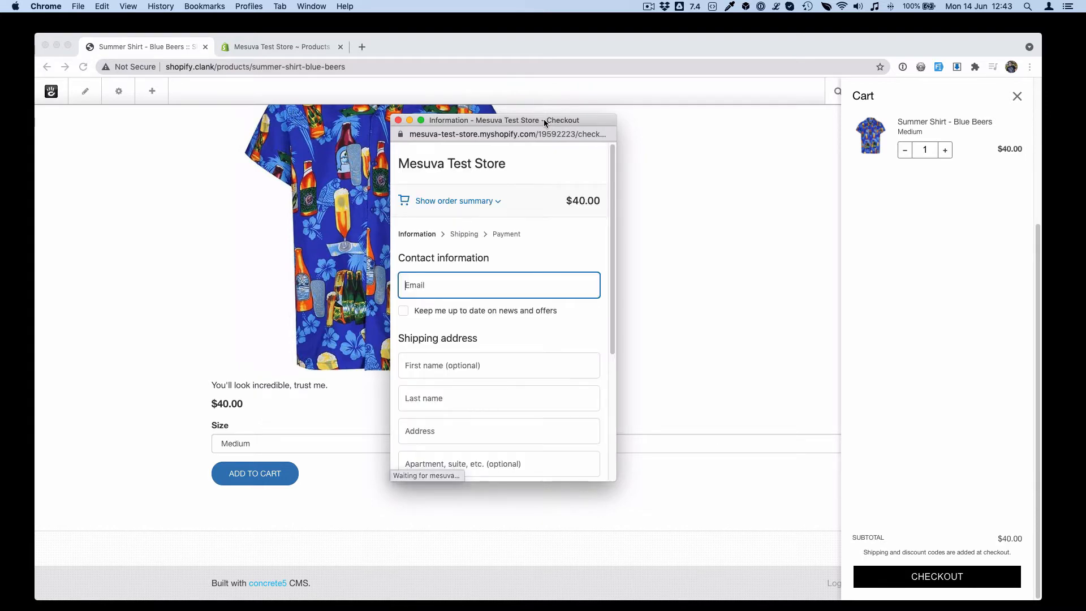
left_click_drag(544, 119, 205, 60)
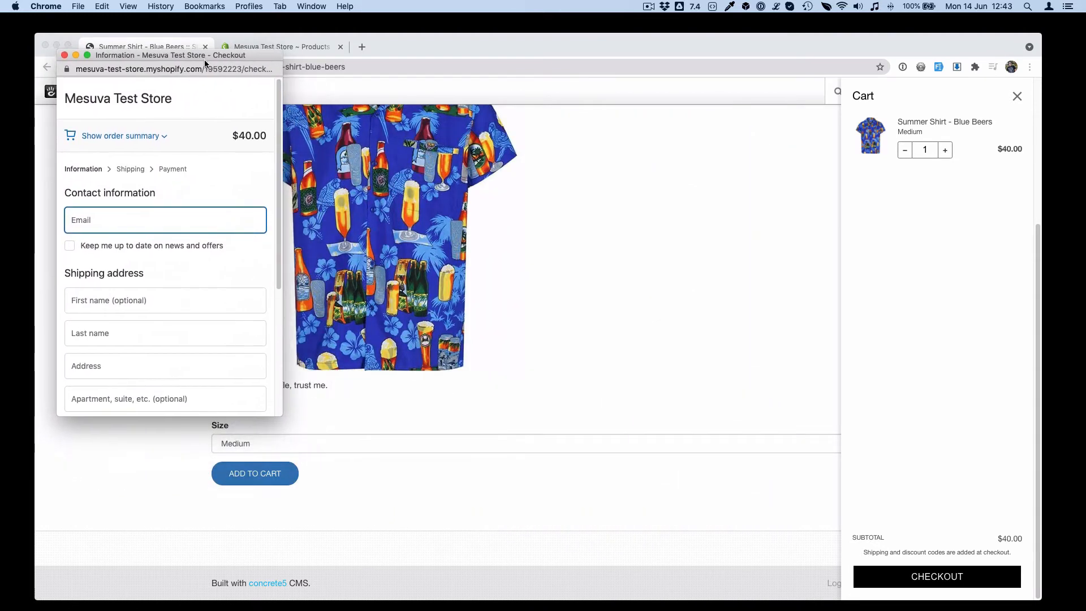
left_click_drag(289, 422, 1022, 581)
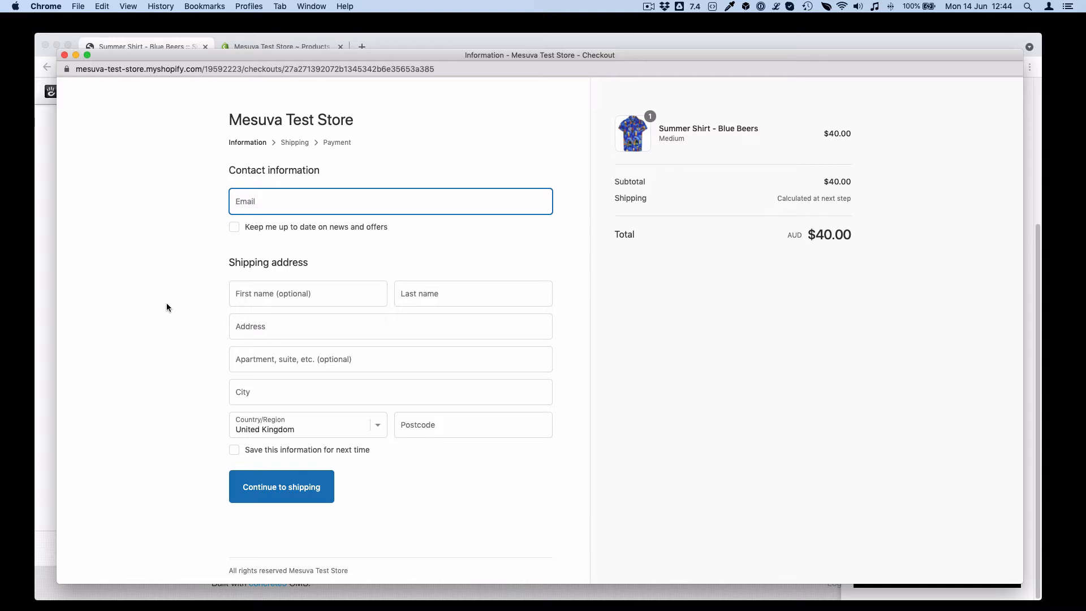
left_click(64, 55)
Close the cart and open the site's Products page
scroll(121, 284, "up", 5)
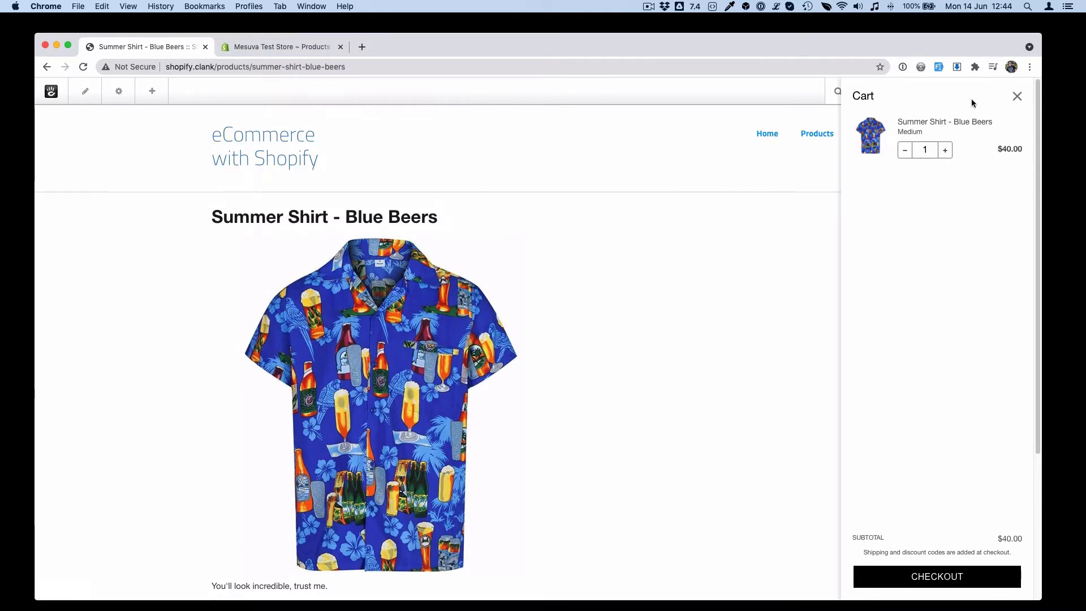
left_click(1016, 98)
left_click(823, 134)
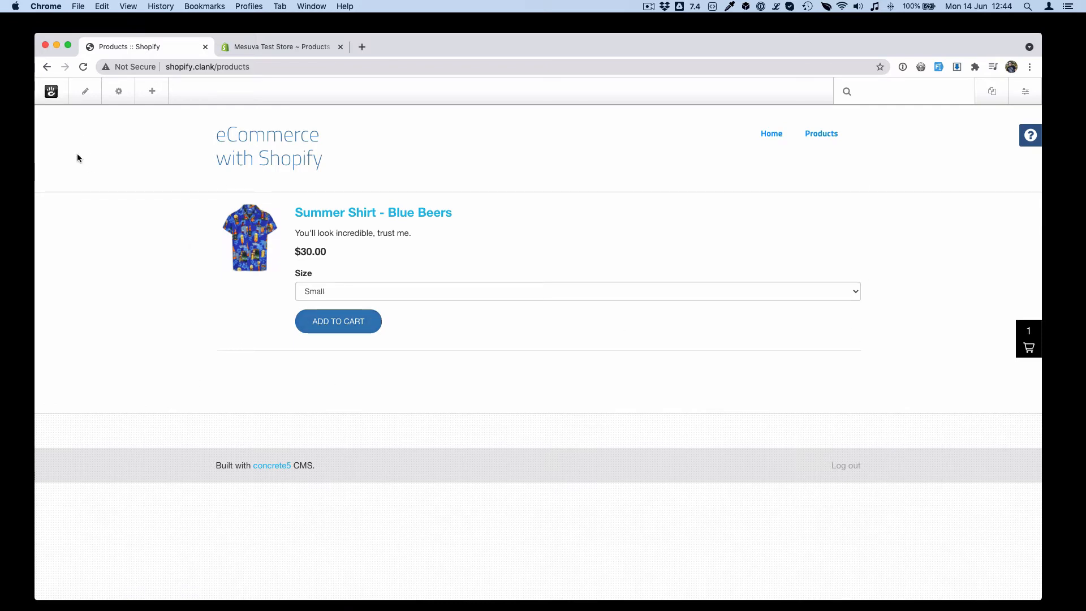
Inspect the product list block's design and template options in edit mode, cancel them, and leave edit mode
left_click(85, 91)
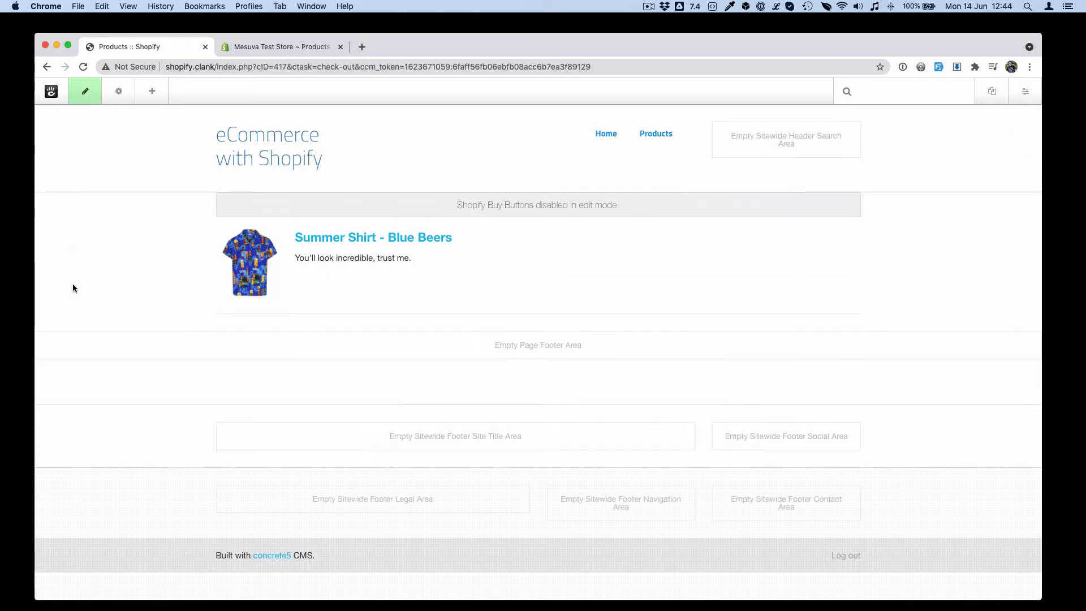
left_click(443, 242)
left_click(457, 310)
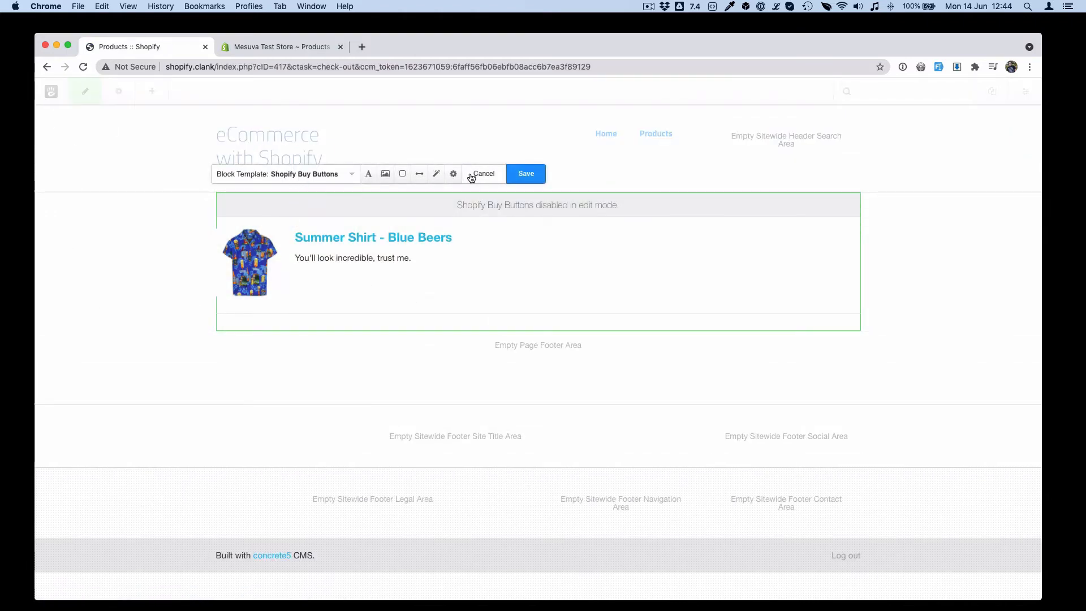
left_click(484, 173)
left_click(80, 96)
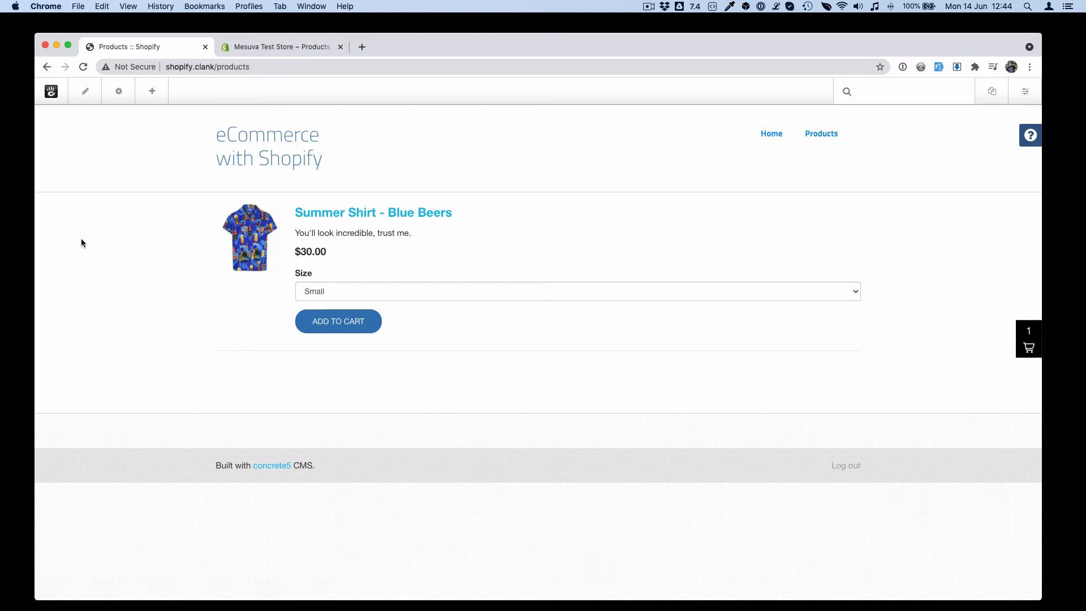
Start a new Shopify Product page and open its list of selectable Shopify products
left_click(992, 92)
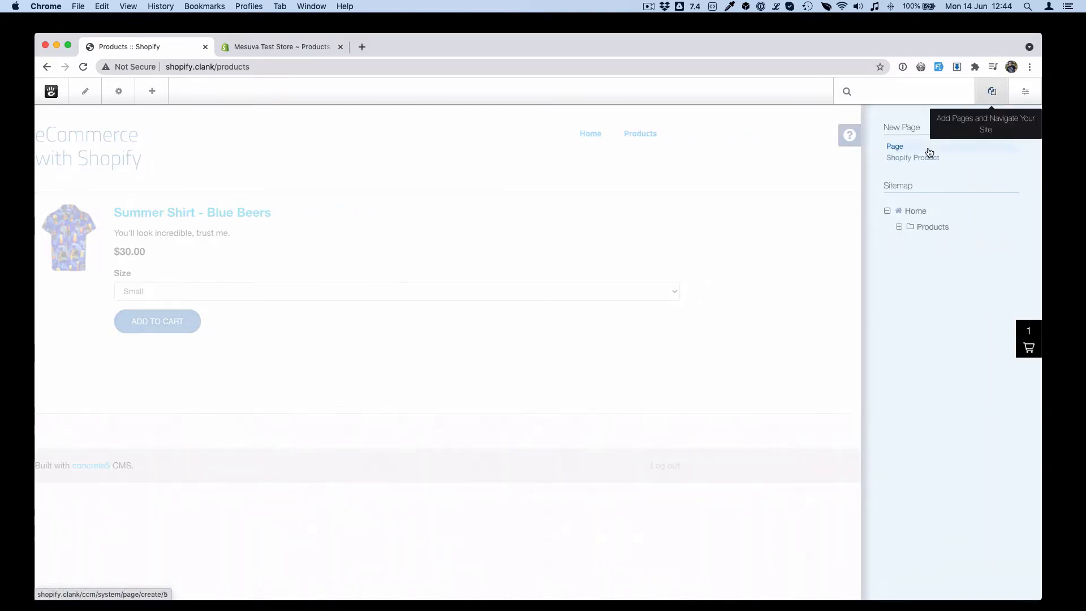
left_click(921, 162)
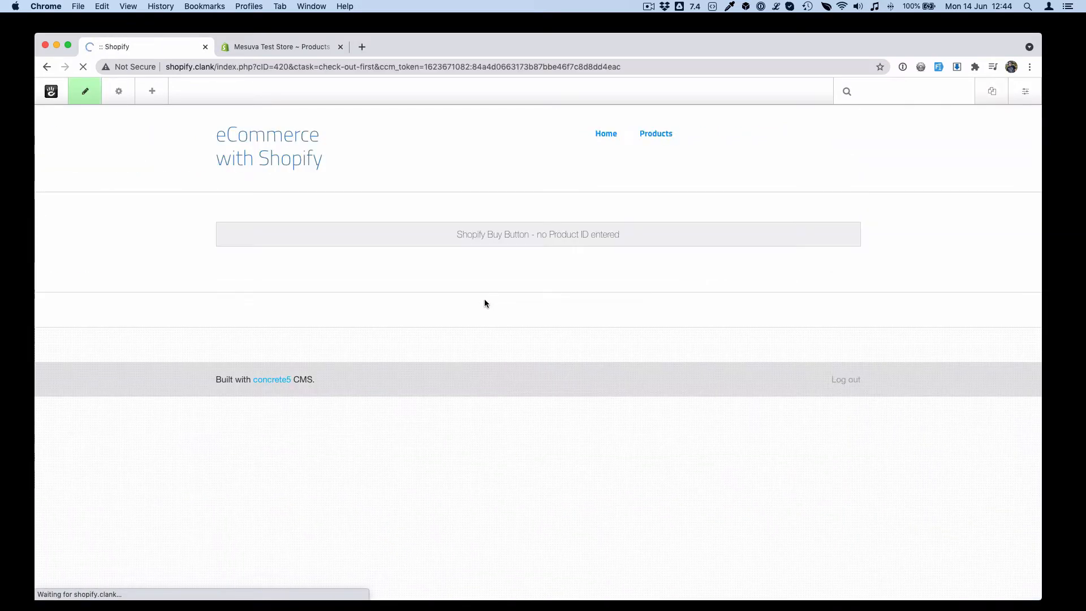
scroll(452, 351, "down", 5)
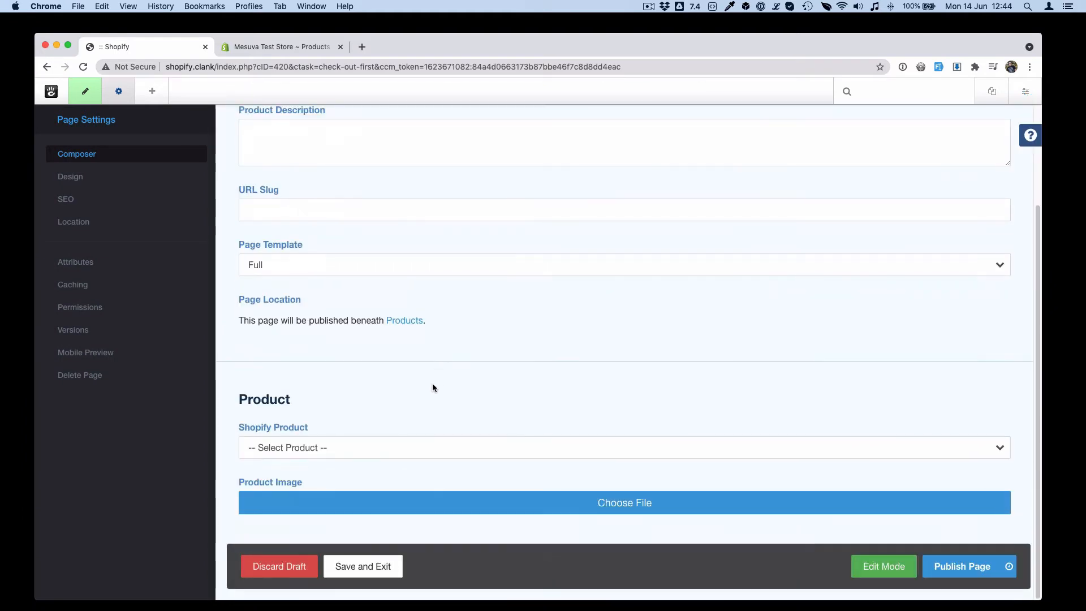
left_click(411, 447)
Check the inventory of Summer Shirt - Yellow Mountains in the Shopify admin product list and return to the page form
left_click(307, 50)
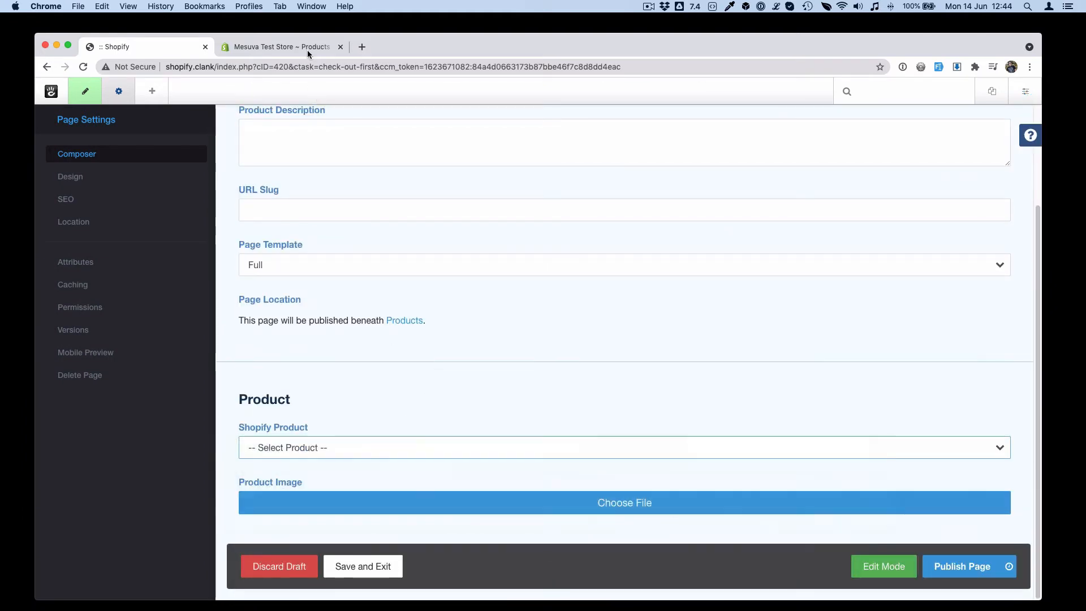
left_click(308, 50)
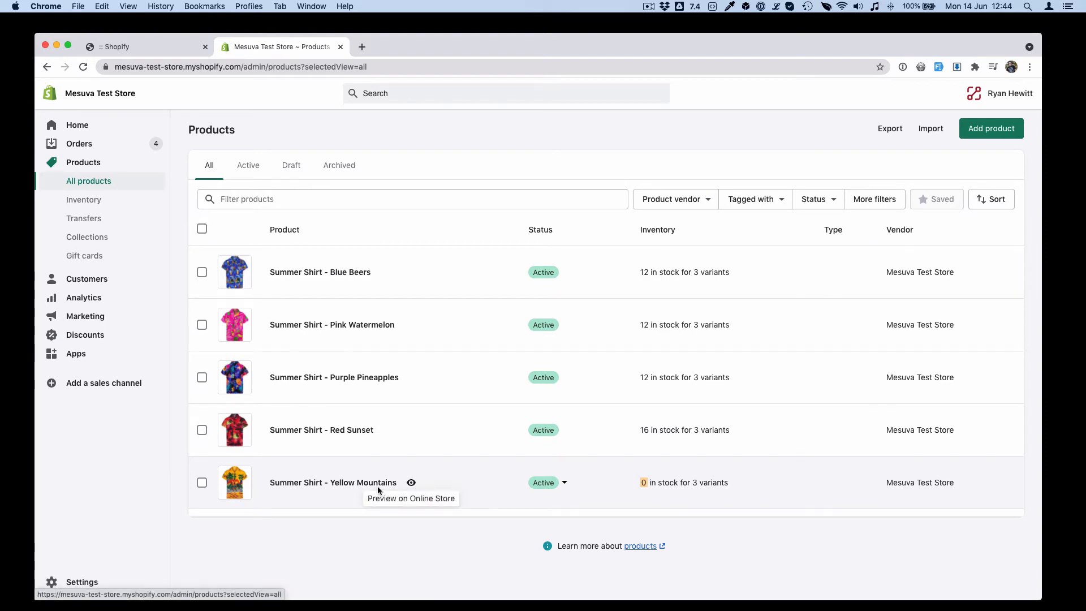
left_click(134, 46)
Set the page's Shopify product to Summer Shirt - Yellow Mountains
scroll(371, 321, "up", 5)
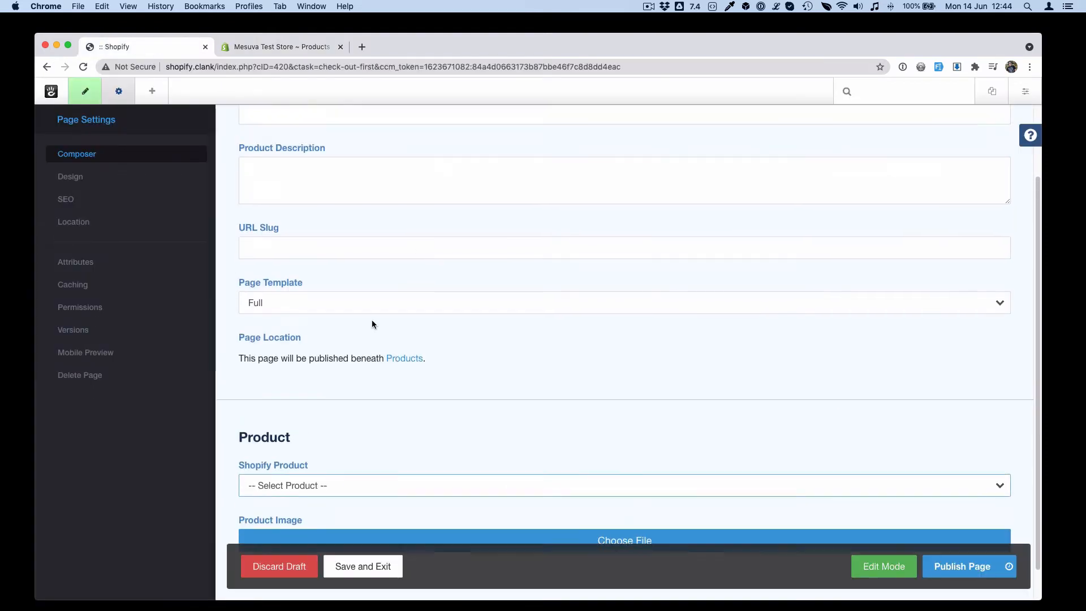
scroll(326, 384, "down", 5)
left_click(331, 447)
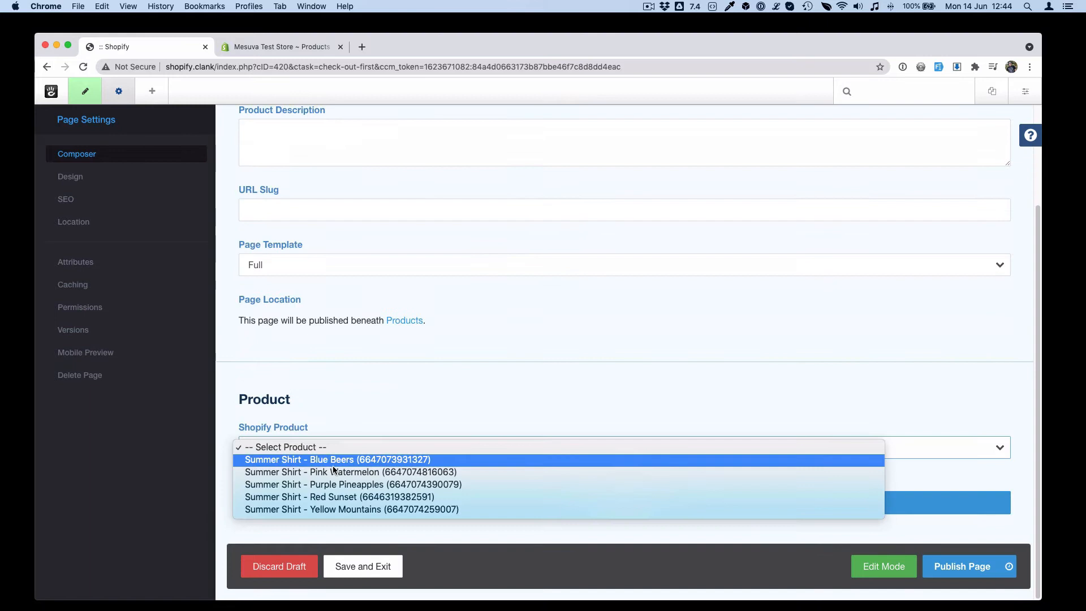
left_click(353, 510)
Enter "Summer Shirt - Yellow Mountains" as the product name
scroll(292, 255, "up", 3)
left_click(289, 243)
type("Su")
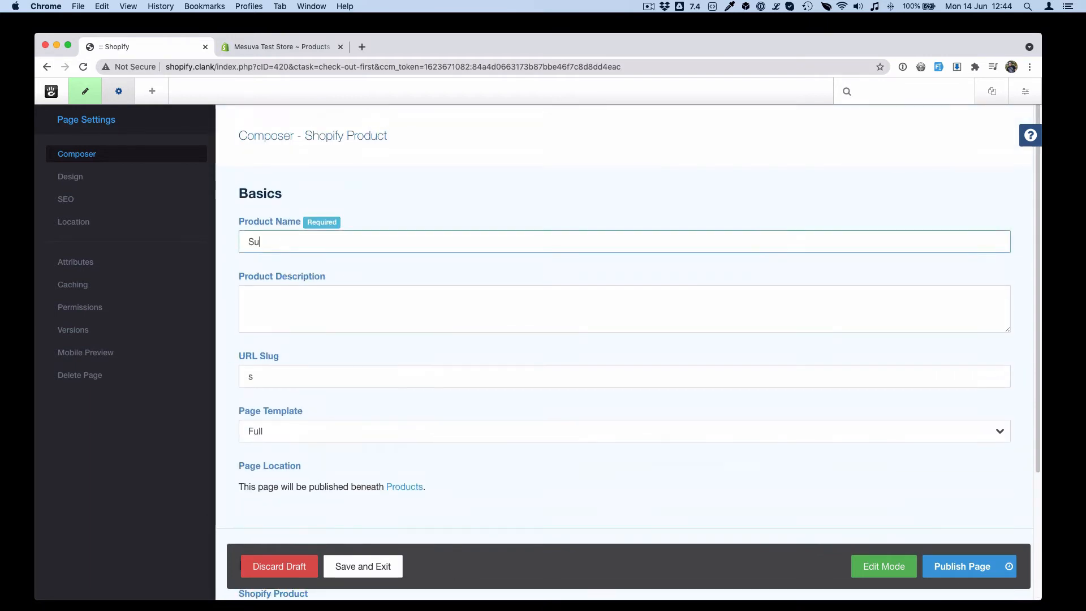
type("mmer Shirt - Ywl")
key("BackSpace")
key("BackSpace")
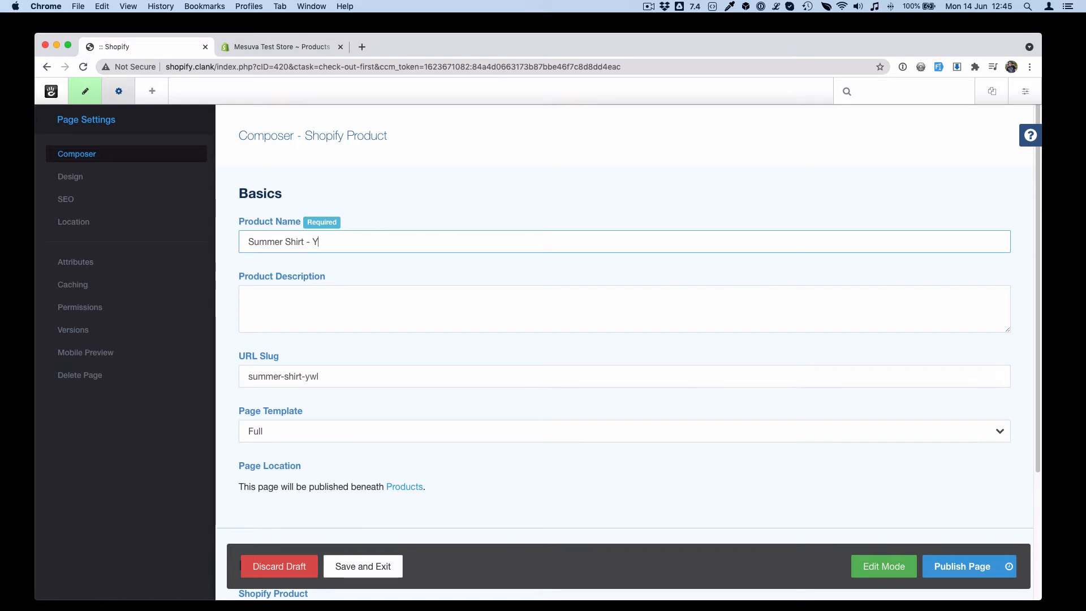
type("ellow Mountains")
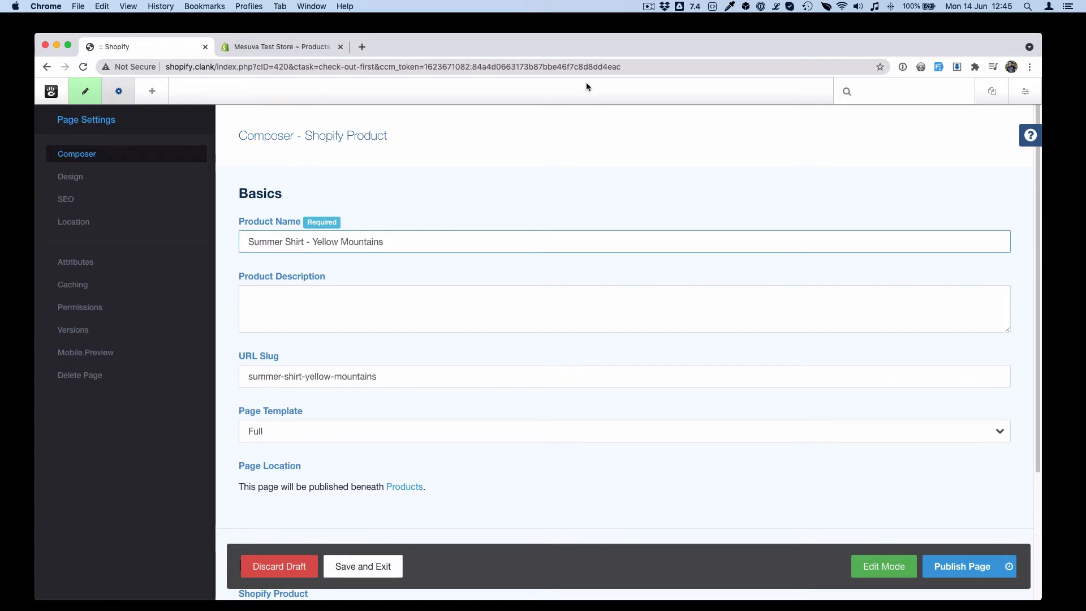
Copy three sentences of placeholder text from LittleIpsum and paste them into the product description
left_click(748, 7)
left_click(789, 52)
left_click(408, 291)
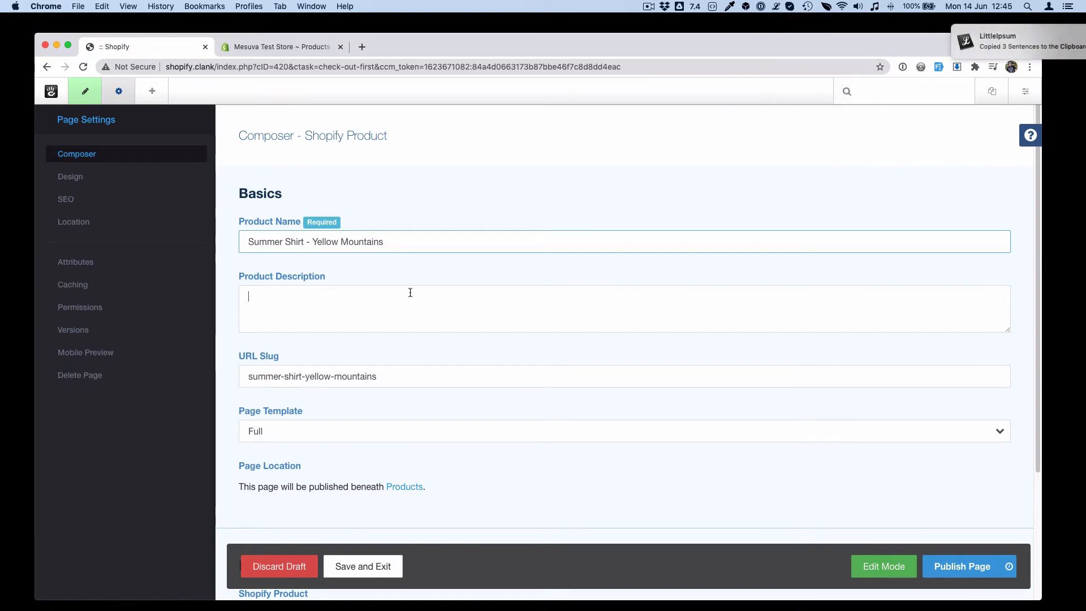
left_click(367, 338)
key("super+v")
Use yellow.jpg as the product image and publish the page
scroll(359, 357, "down", 4)
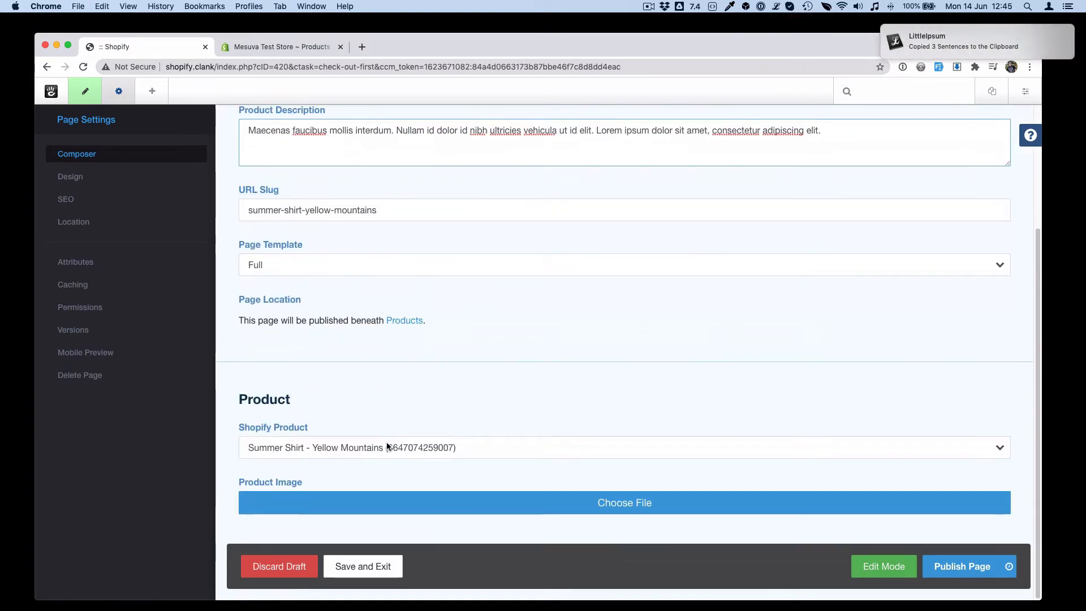
left_click(442, 500)
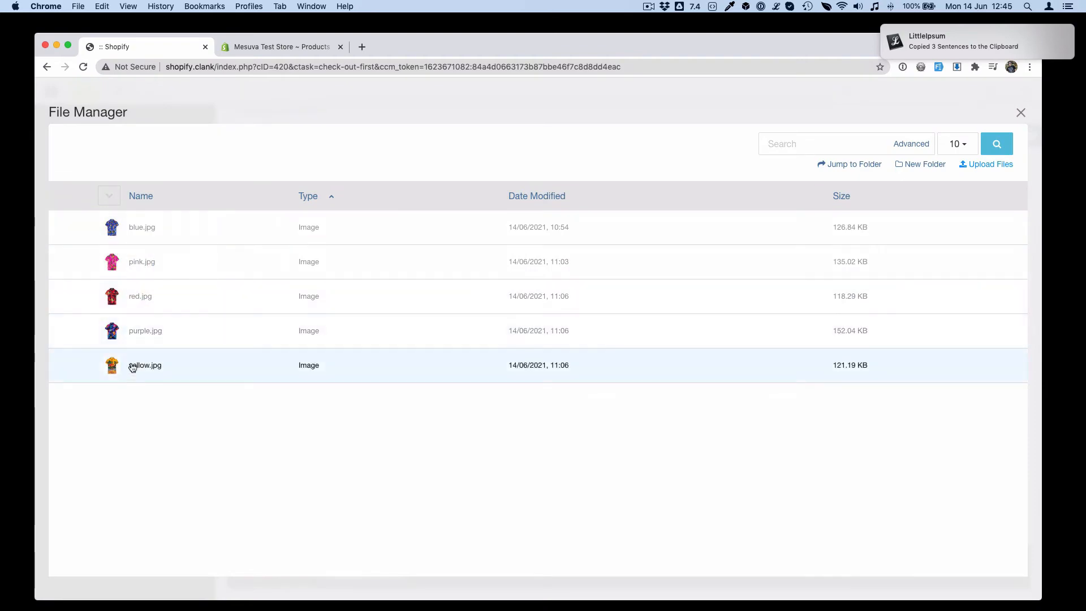
left_click(135, 364)
left_click(962, 567)
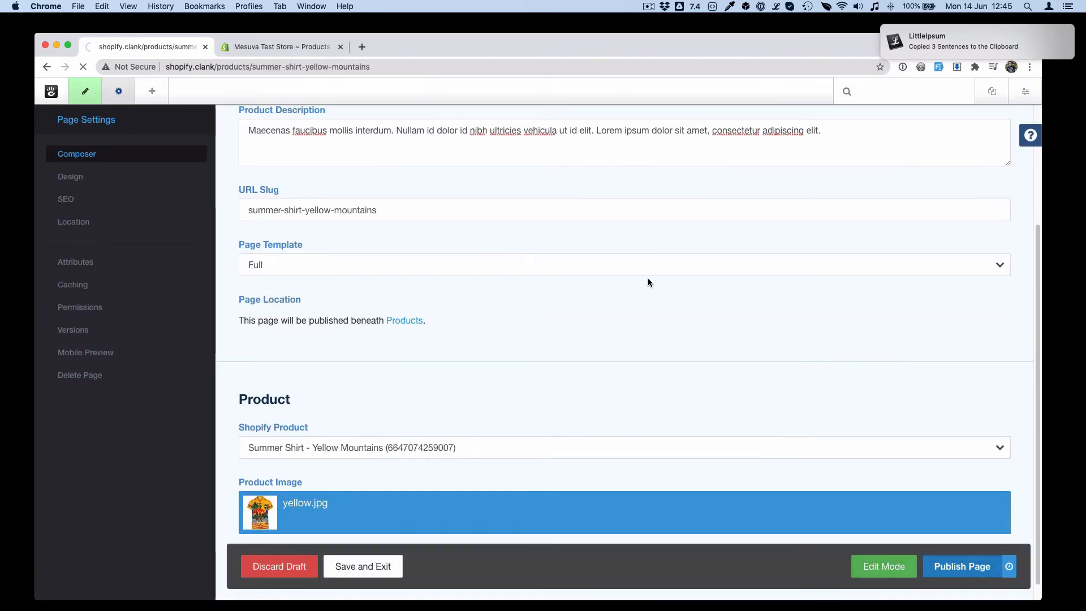
Compare the published shirt's availability with its inventory in the Shopify admin, and check size Medium on the page
scroll(647, 277, "down", 4)
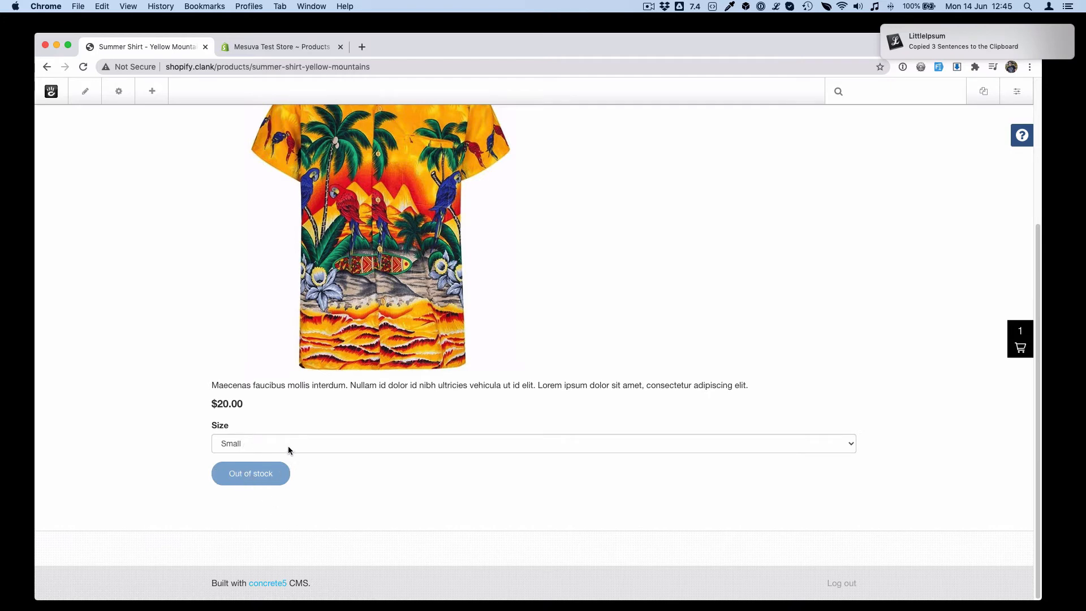
left_click(292, 51)
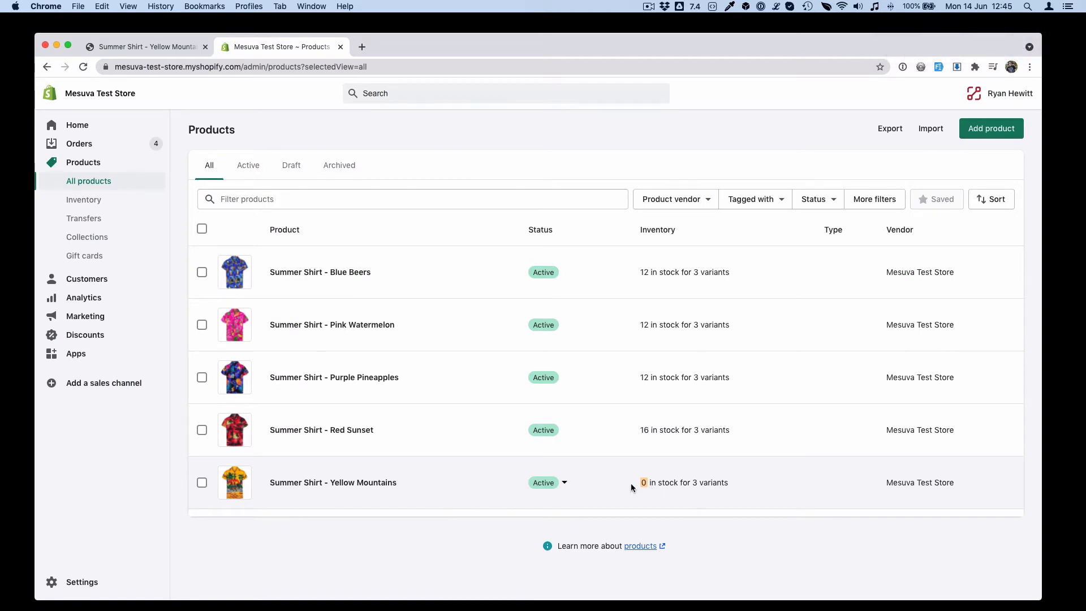
left_click(170, 47)
left_click(262, 444)
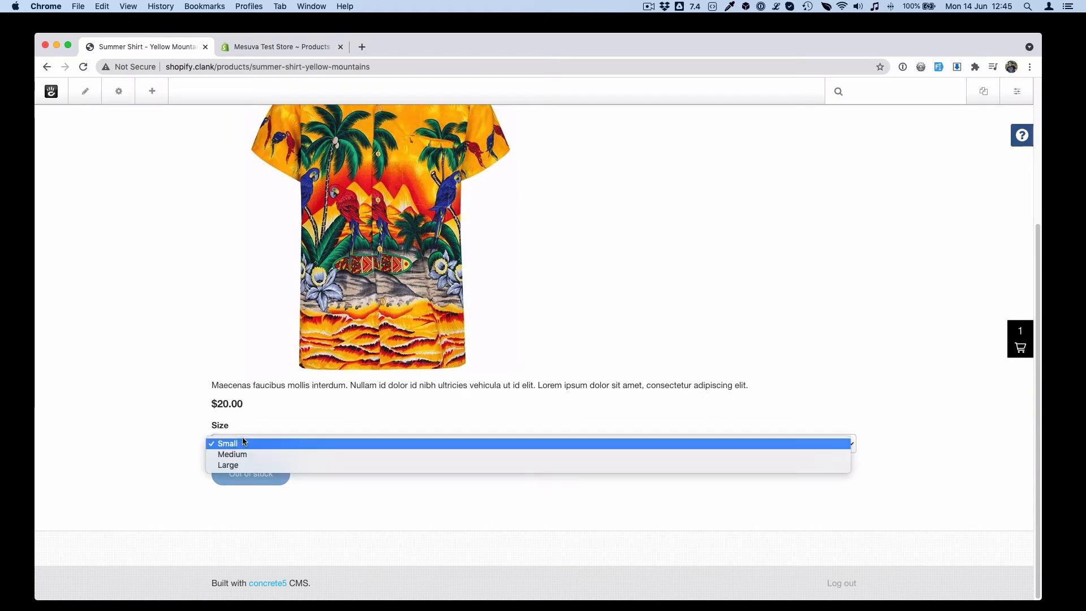
left_click(264, 454)
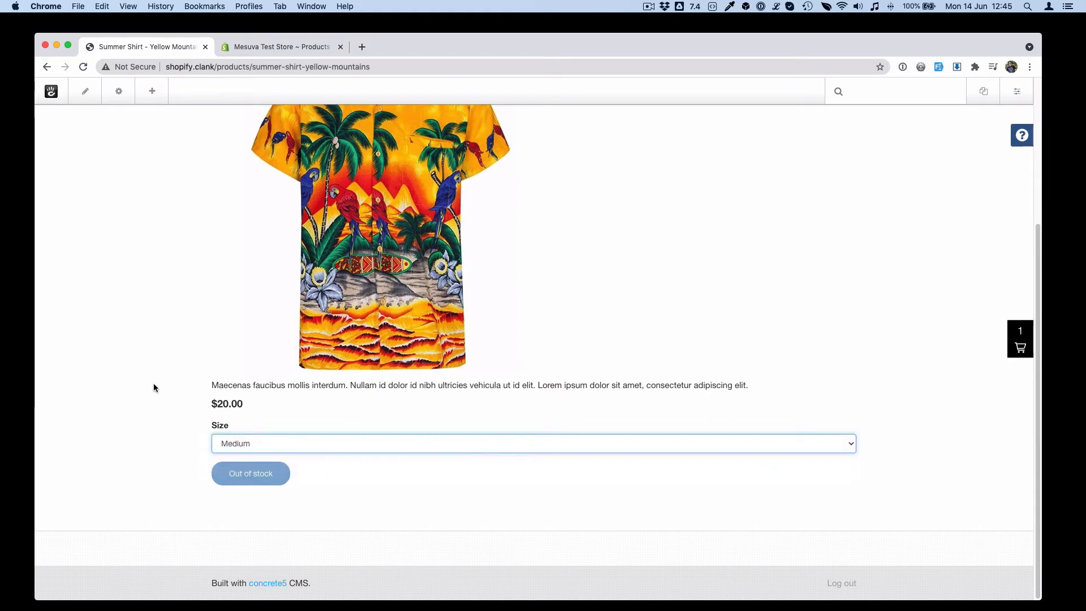
Look over the layout of the published Yellow Mountains page from its title down to the purchase options
scroll(388, 397, "up", 4)
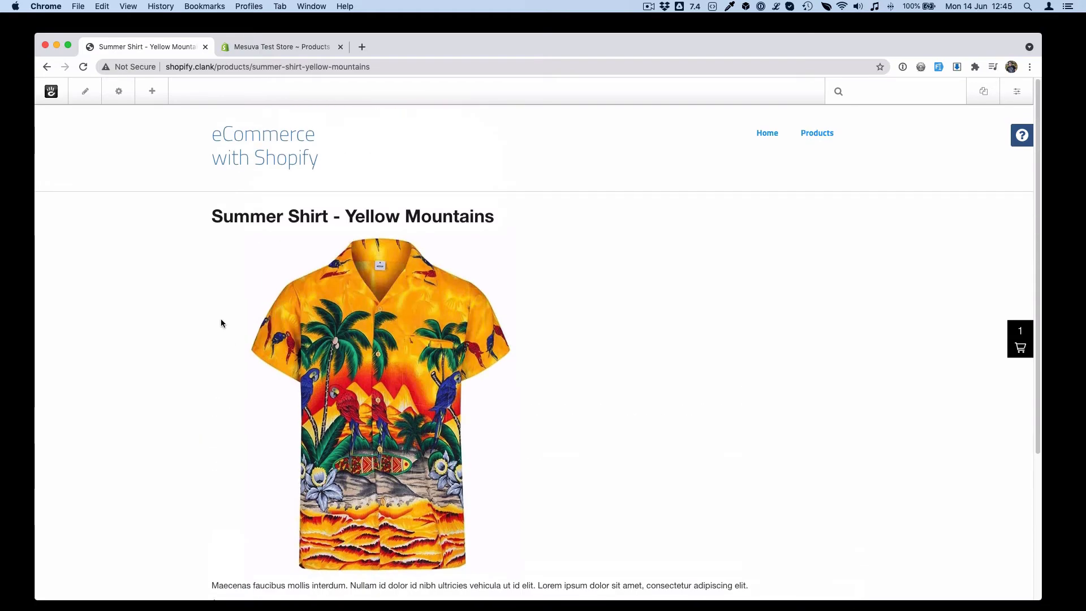
scroll(221, 319, "down", 2)
scroll(221, 320, "up", 2)
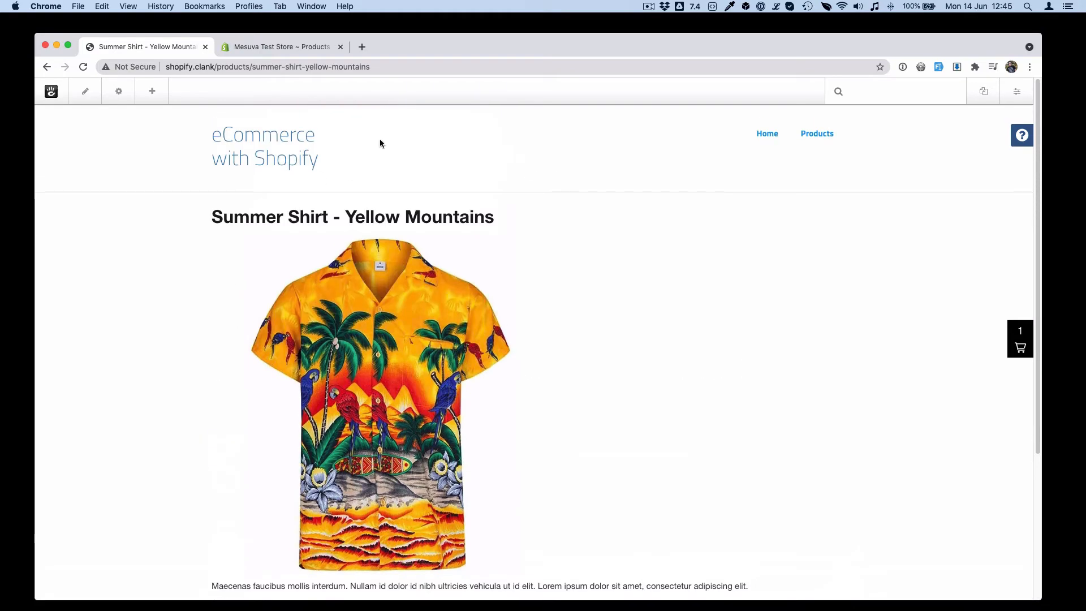
scroll(133, 376, "down", 5)
scroll(388, 426, "up", 5)
Find Page Types in the site dashboard and open the Full template defaults of the Shopify Product page type
left_click(1018, 93)
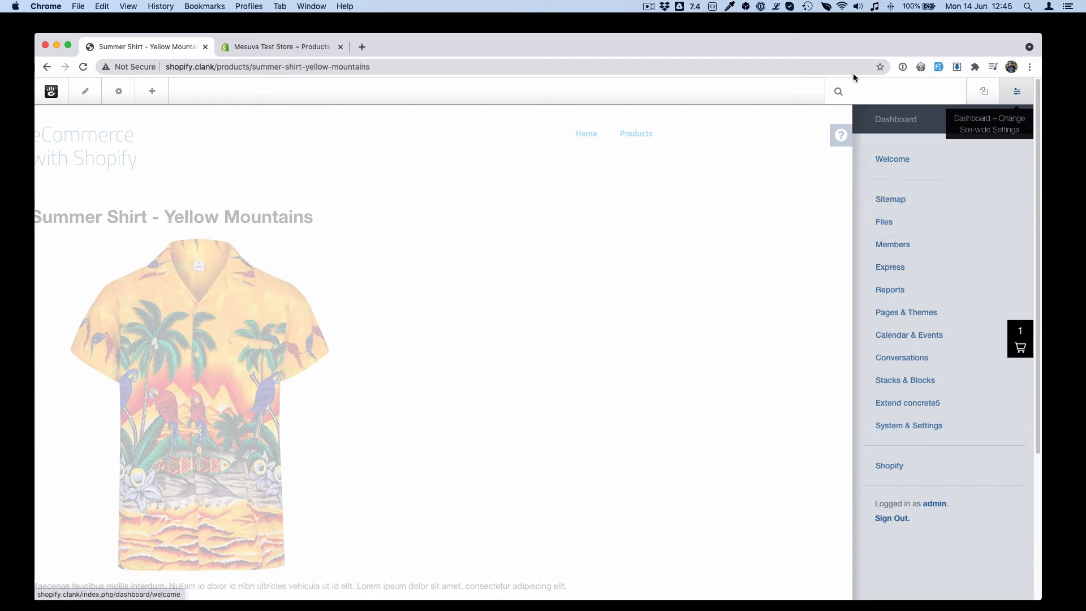
left_click(864, 97)
type("page typ")
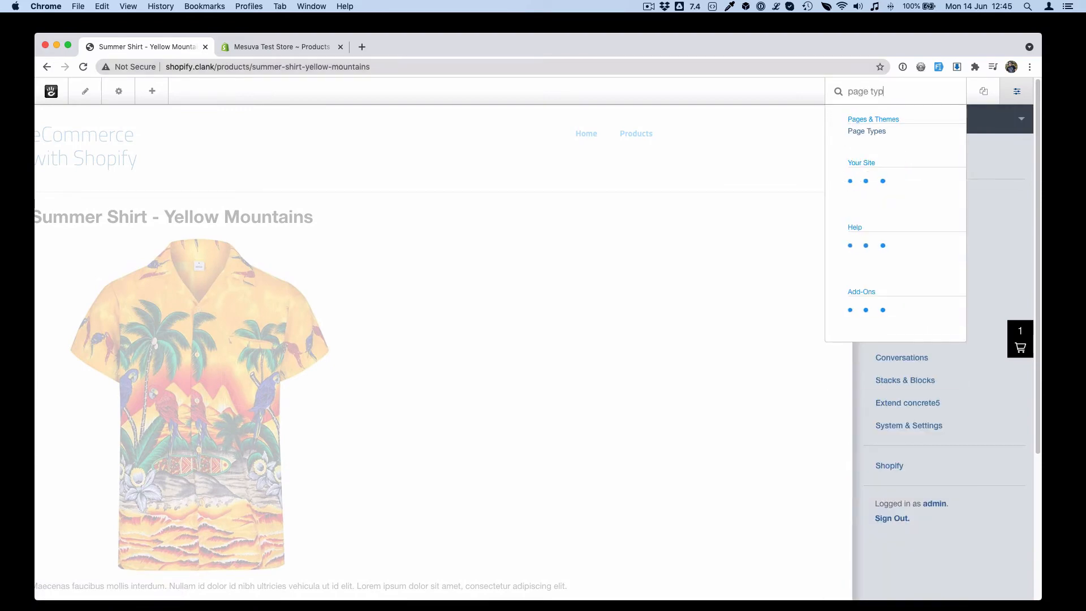
left_click(866, 132)
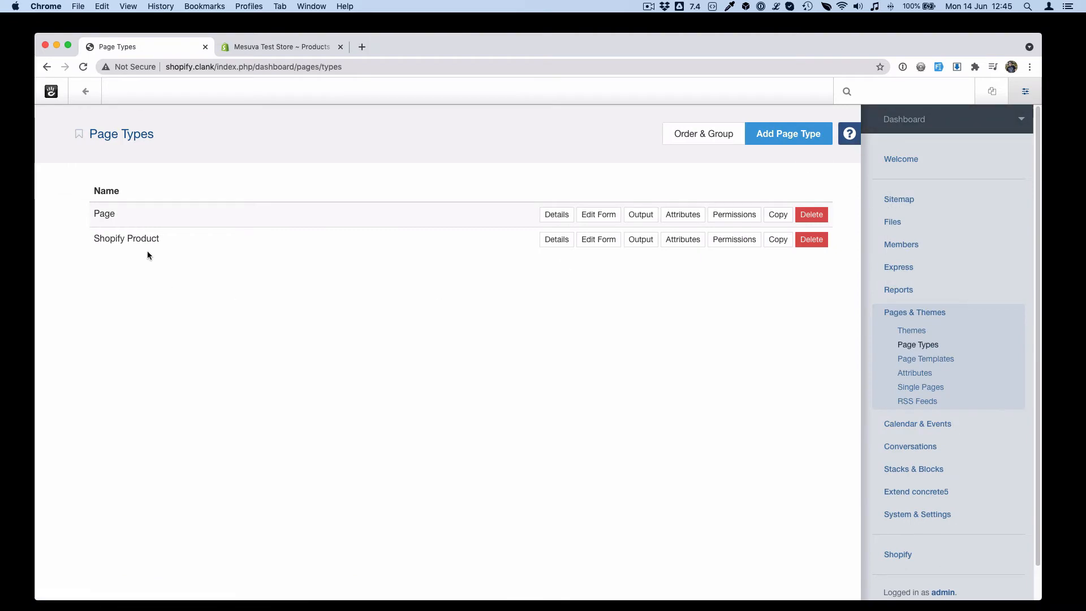
left_click(637, 242)
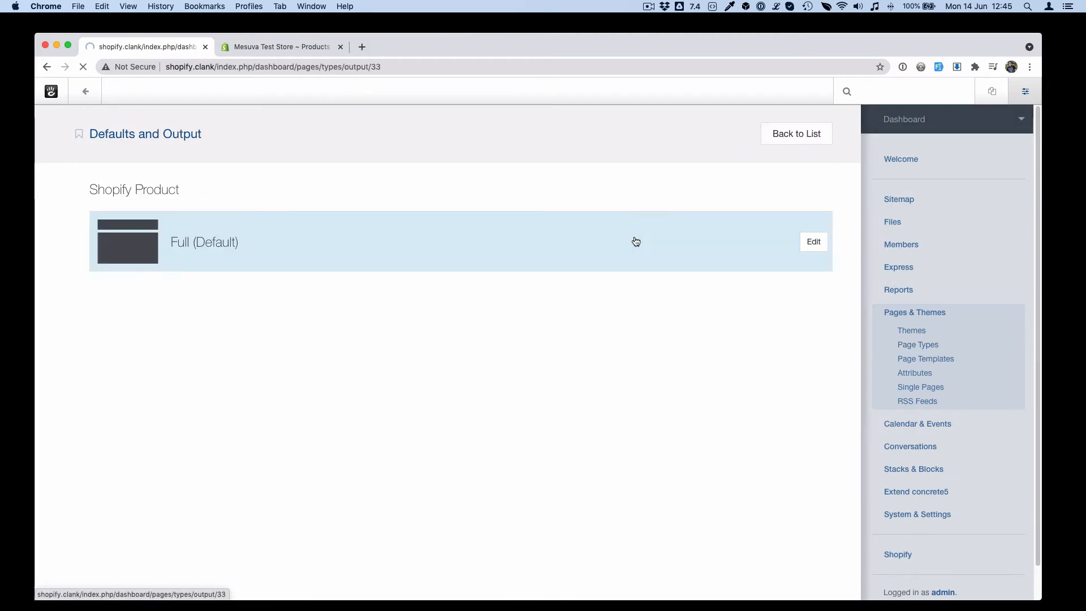
left_click(815, 243)
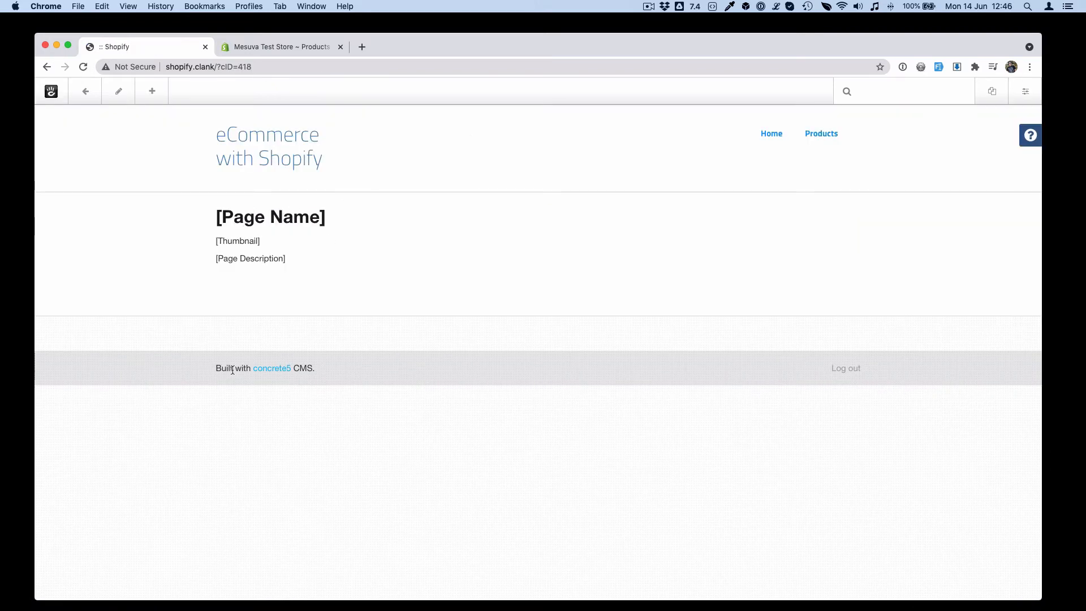
Put the page defaults in edit mode and add a two-column Twitter Bootstrap layout to the Main area
left_click(119, 91)
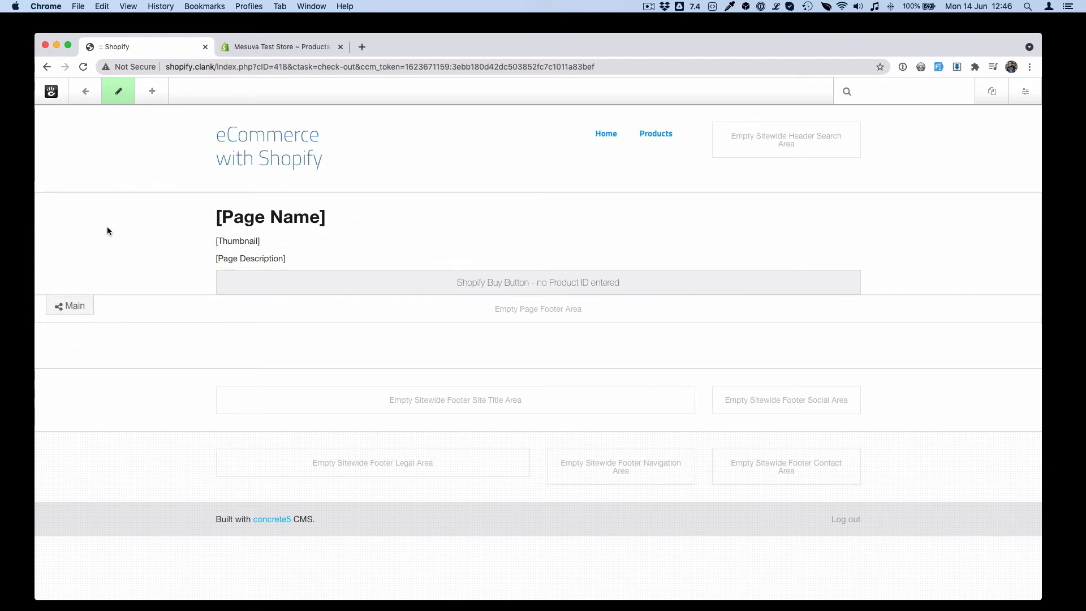
left_click(72, 309)
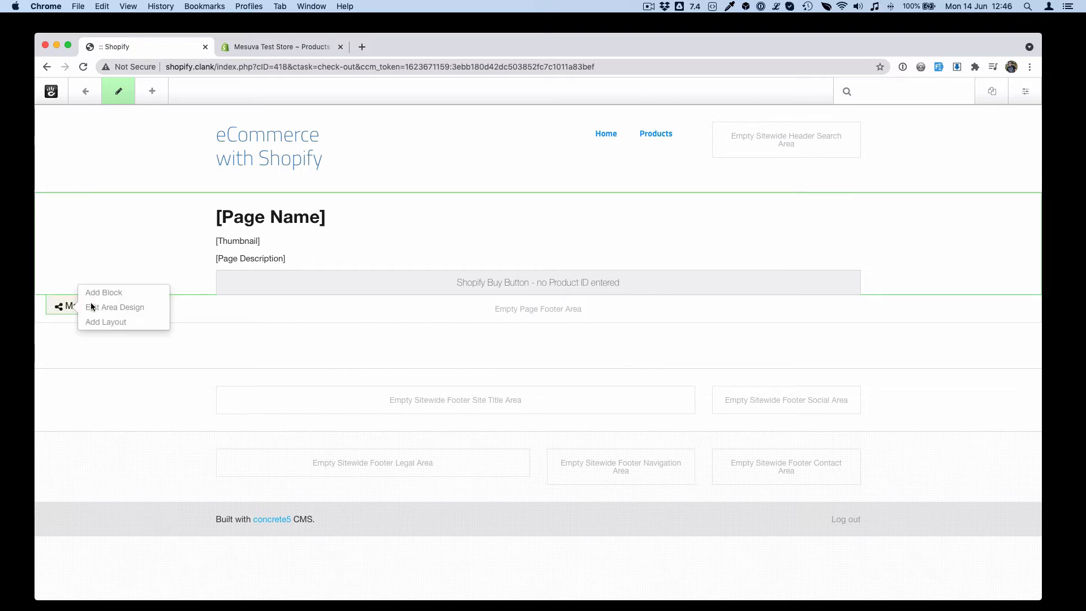
left_click(121, 323)
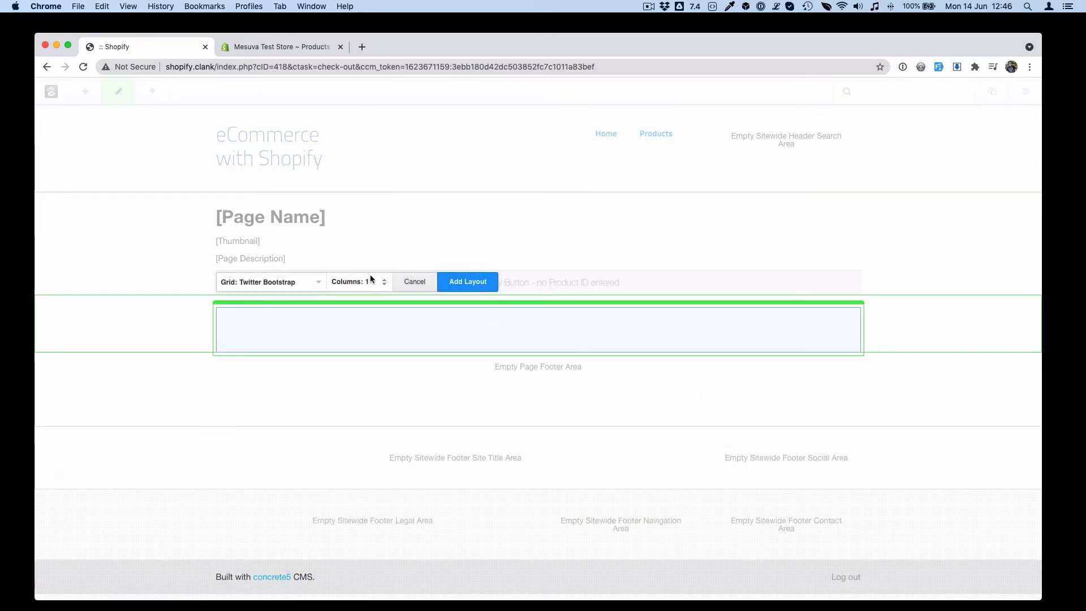
left_click(384, 280)
left_click(467, 282)
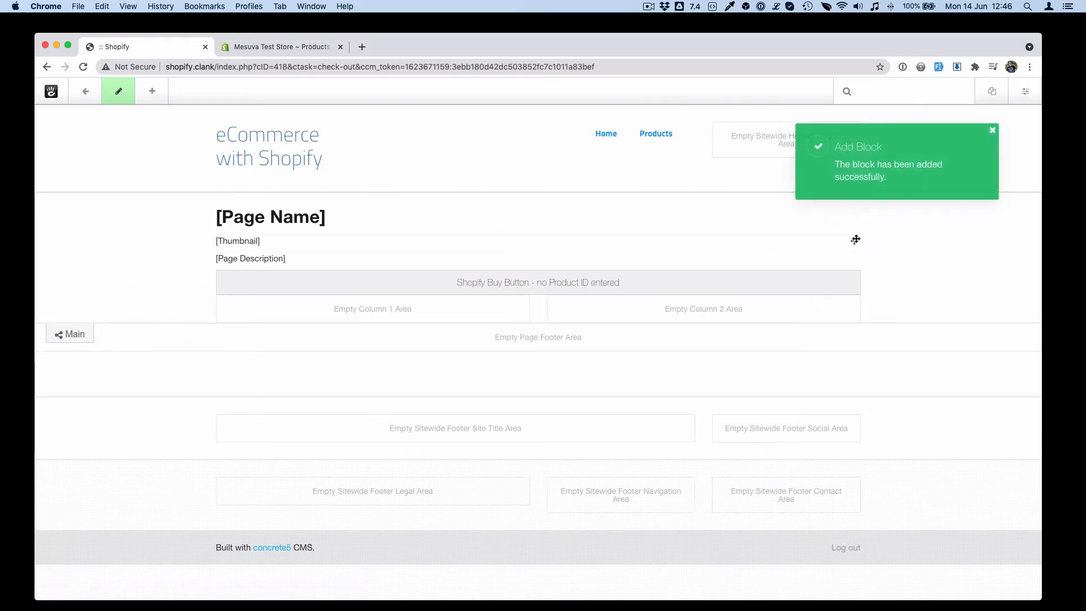
Move the thumbnail block into column 2, and the page description and Shopify buy button blocks into column 1
left_click_drag(853, 240, 716, 315)
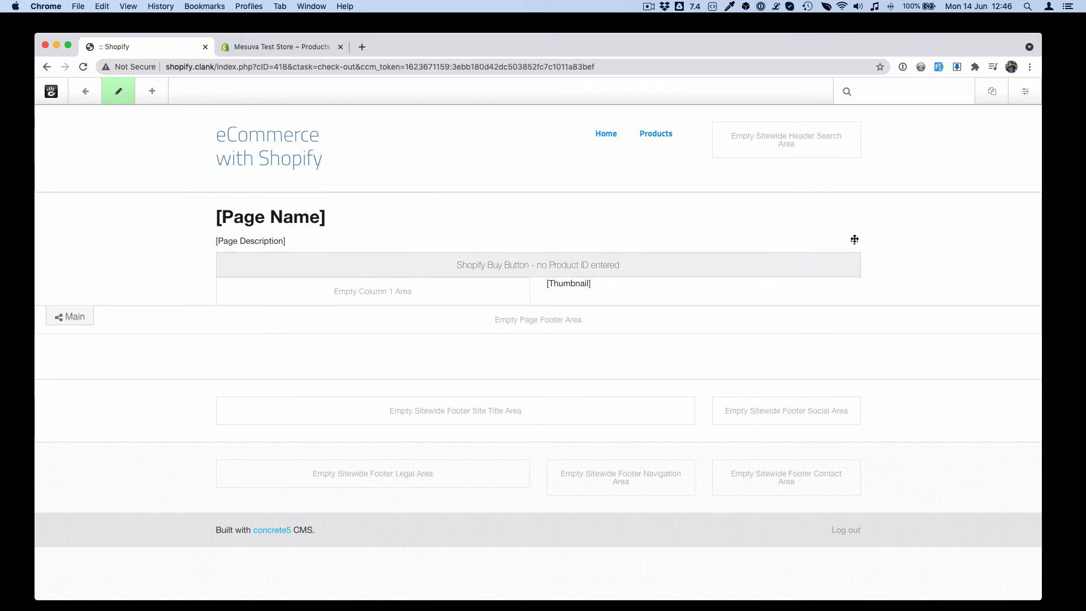
left_click_drag(855, 241, 436, 291)
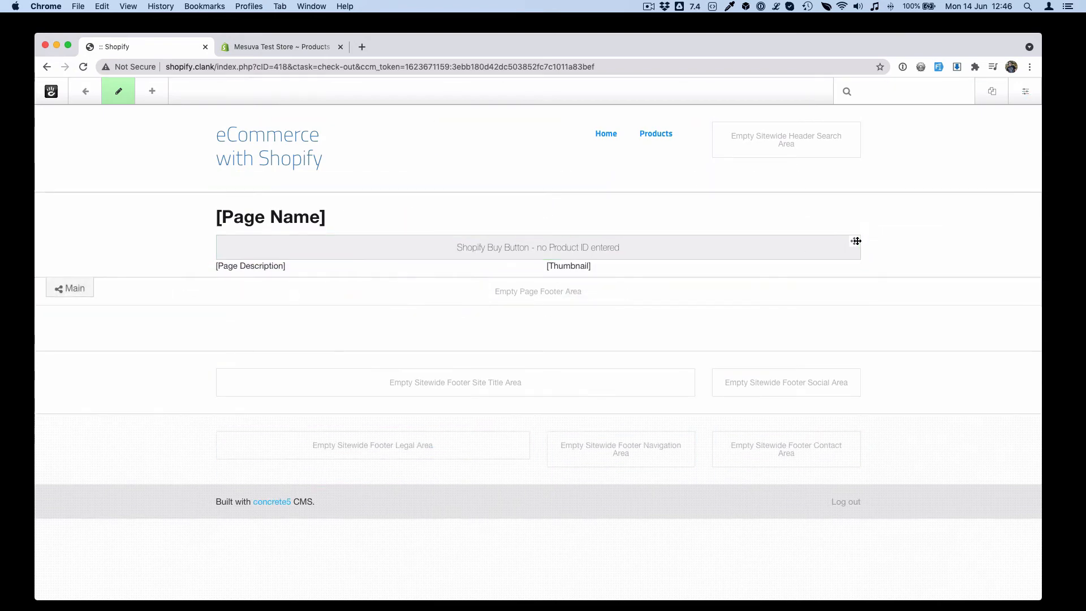
left_click_drag(854, 241, 379, 251)
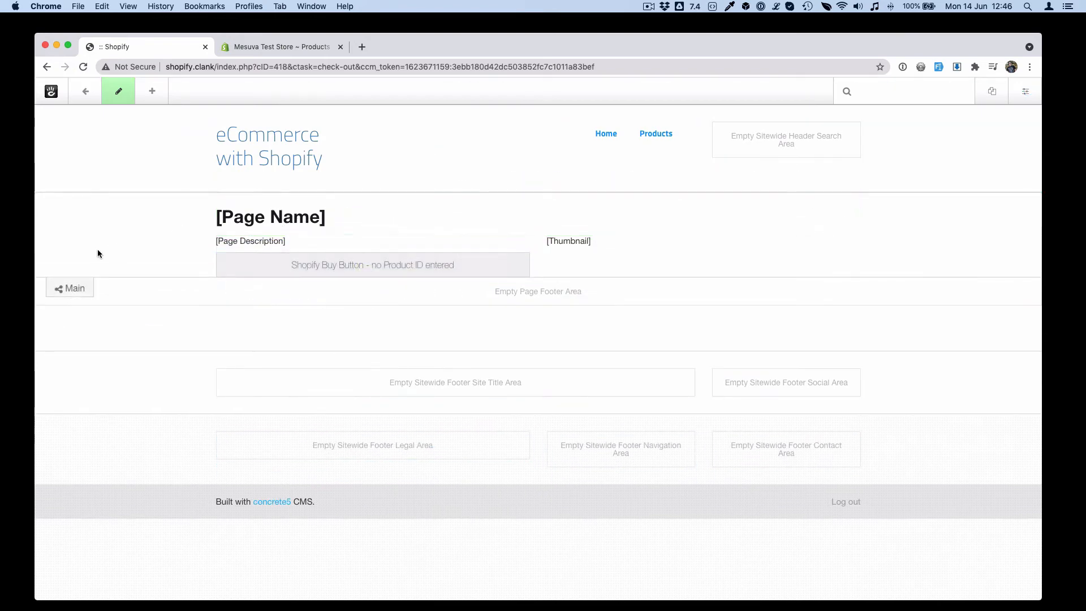
Finish editing the page defaults and create a Shopify Product page named "Summer Shirt - Purple Pineapples", copying the name from the Shopify admin's product list
left_click(118, 91)
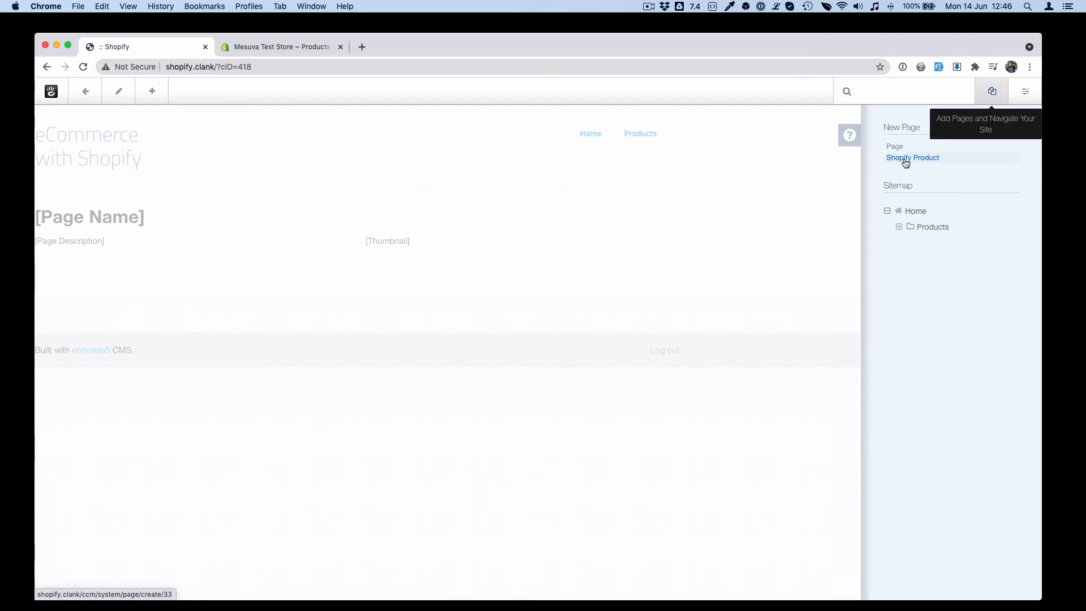
left_click(904, 162)
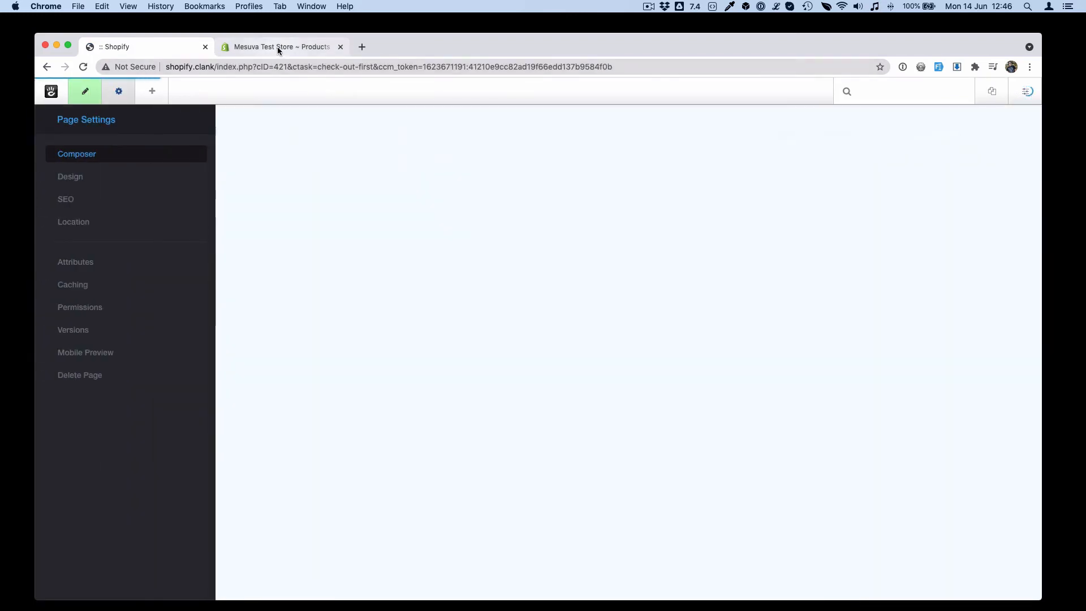
left_click(277, 46)
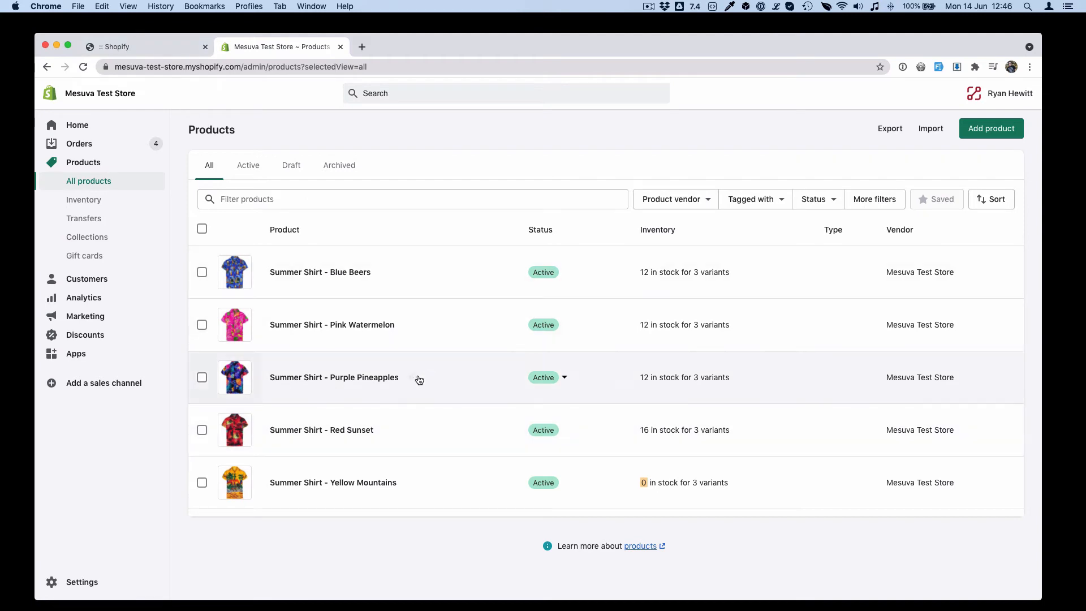
left_click_drag(417, 379, 268, 378)
key("cmd+c")
left_click(141, 46)
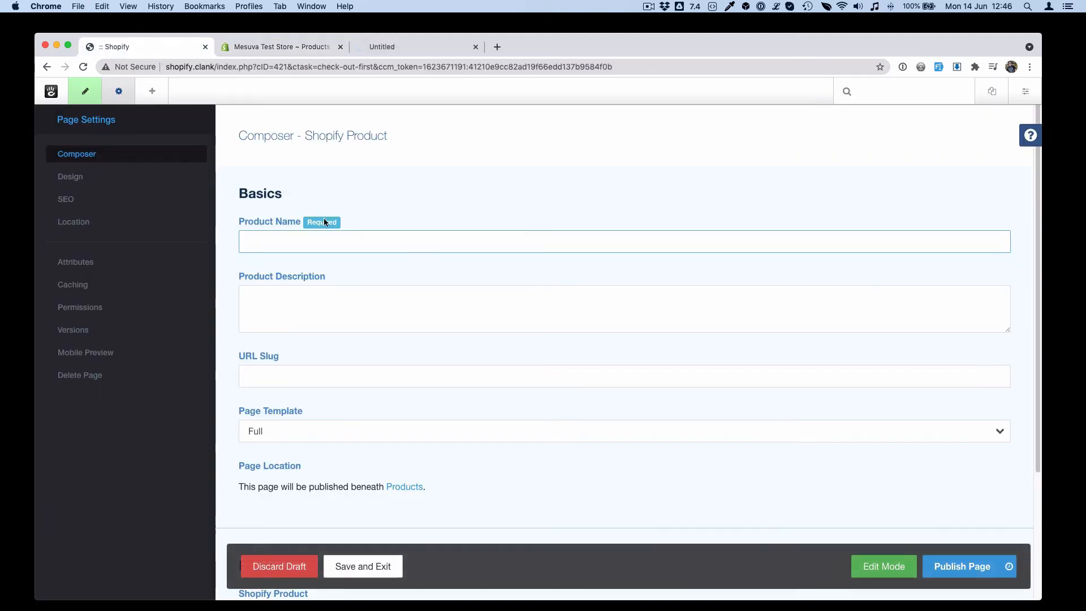
left_click(324, 241)
key("cmd+v")
Enter "Another incredible shirt for your summer." as the product description
left_click(308, 317)
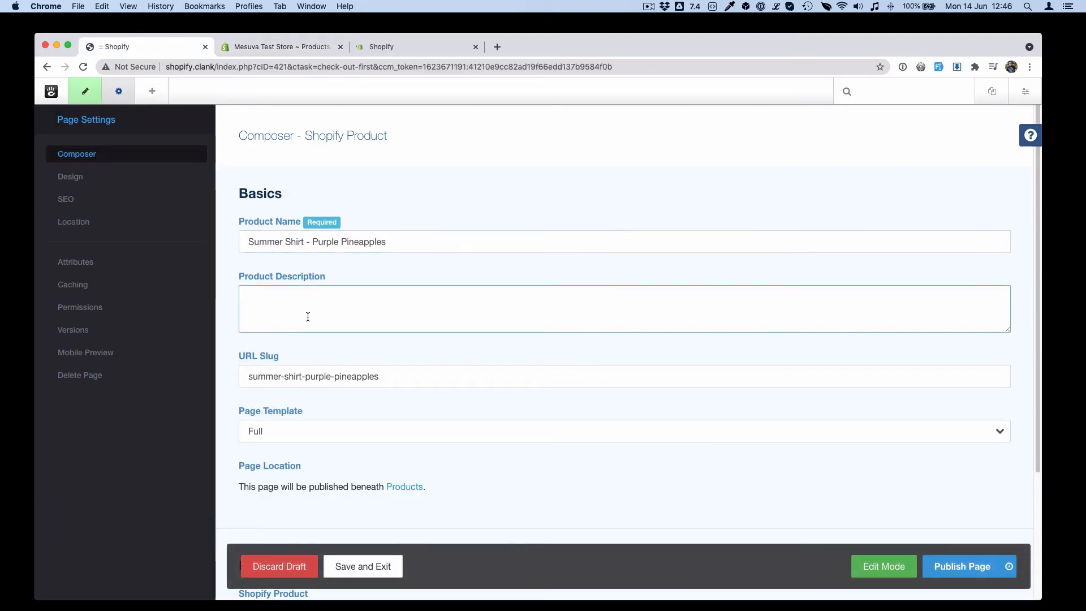
type("Another incredible ")
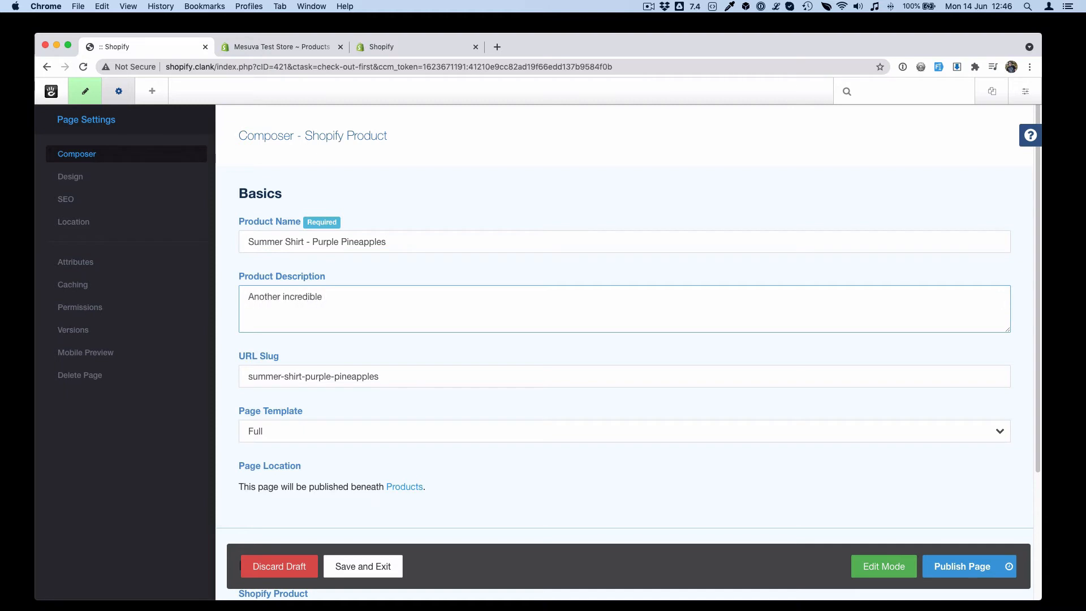
type("shirt for your summer")
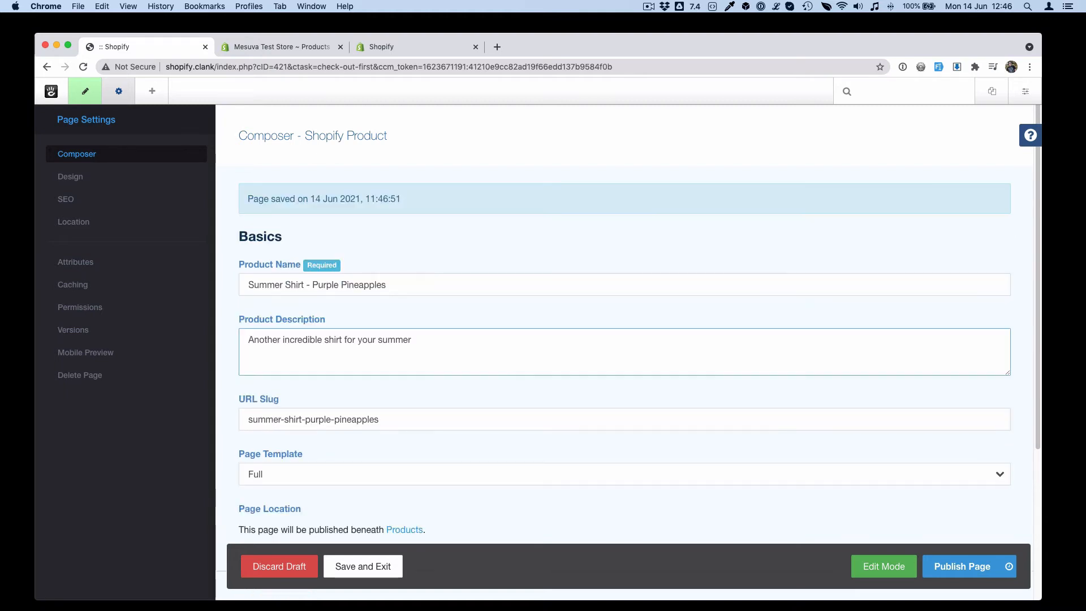
type(".")
Link the Summer Shirt - Purple Pineapples Shopify product, set purple.jpg as the product image and publish the page
scroll(345, 351, "down", 5)
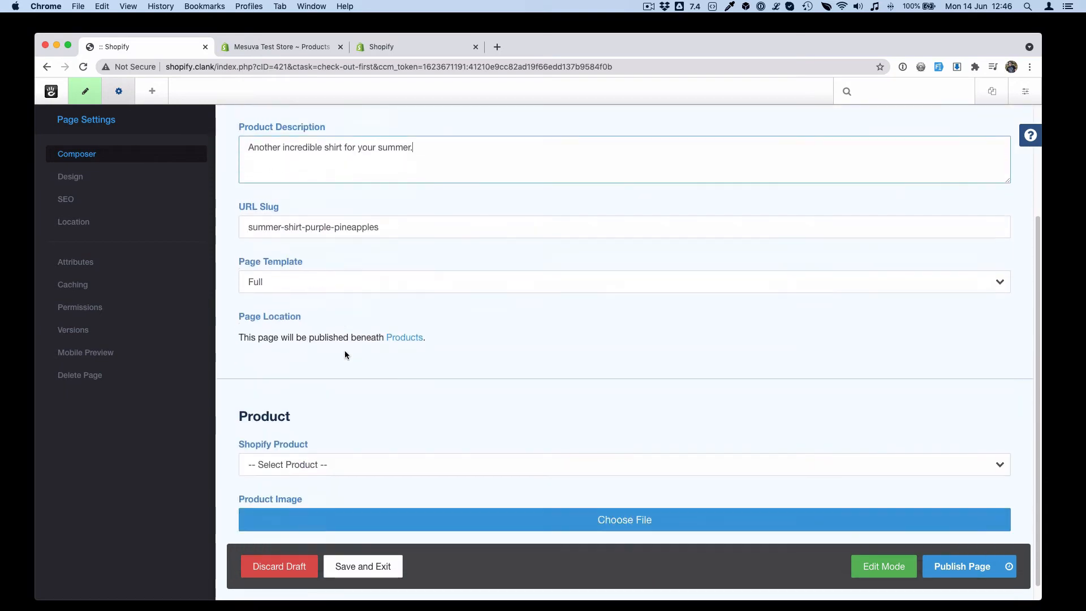
left_click(396, 448)
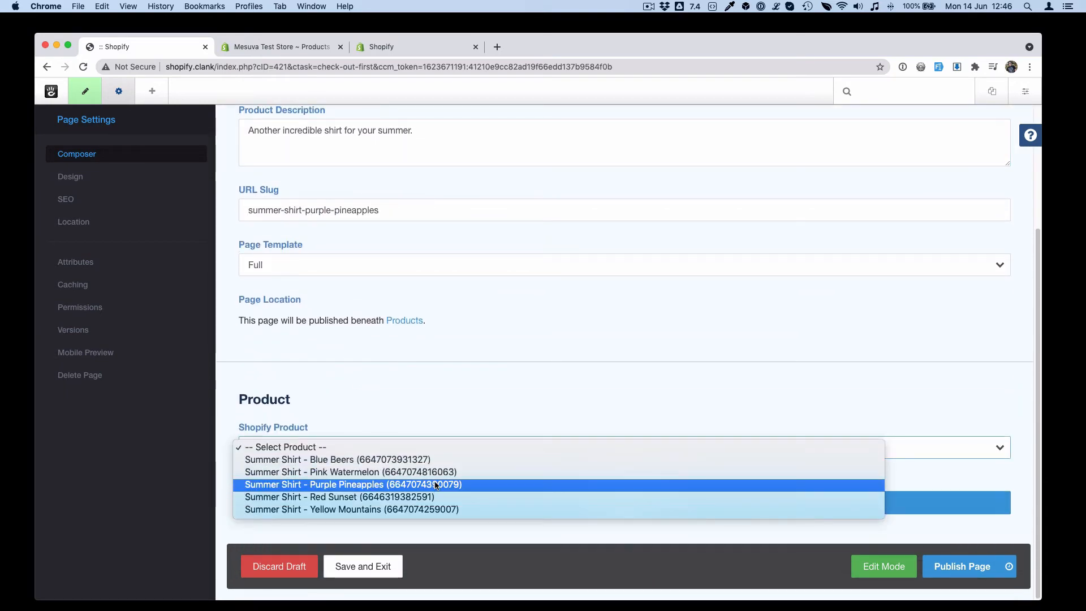
left_click(396, 485)
left_click(485, 501)
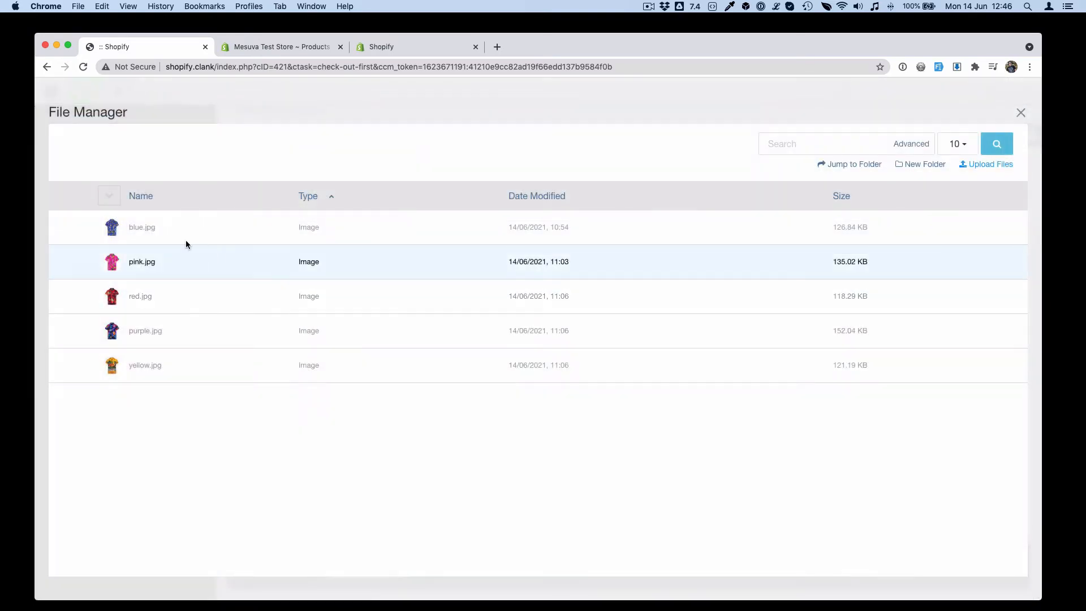
left_click(140, 331)
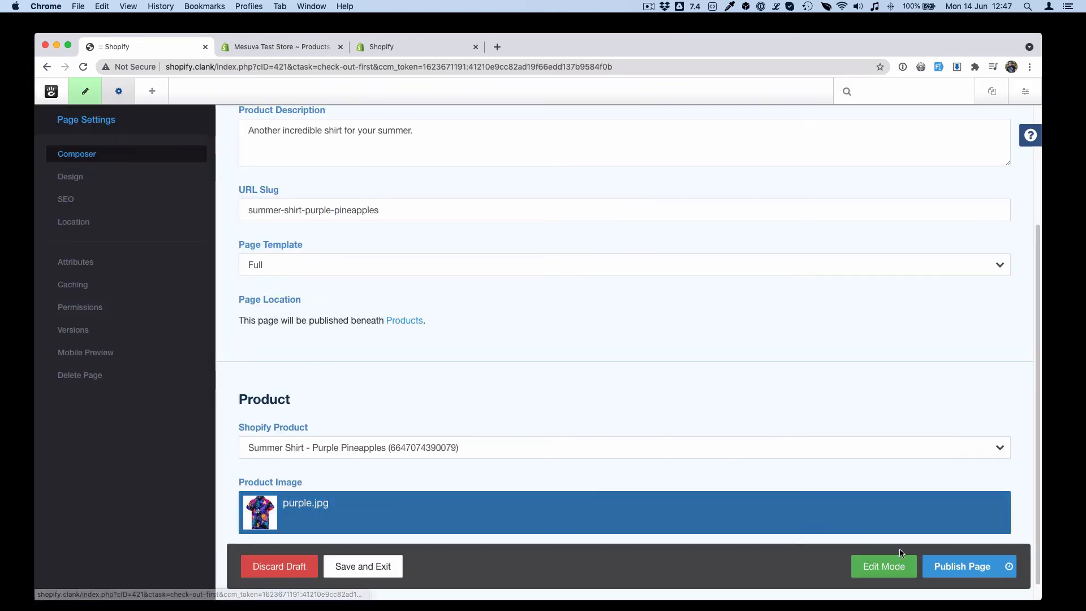
left_click(964, 566)
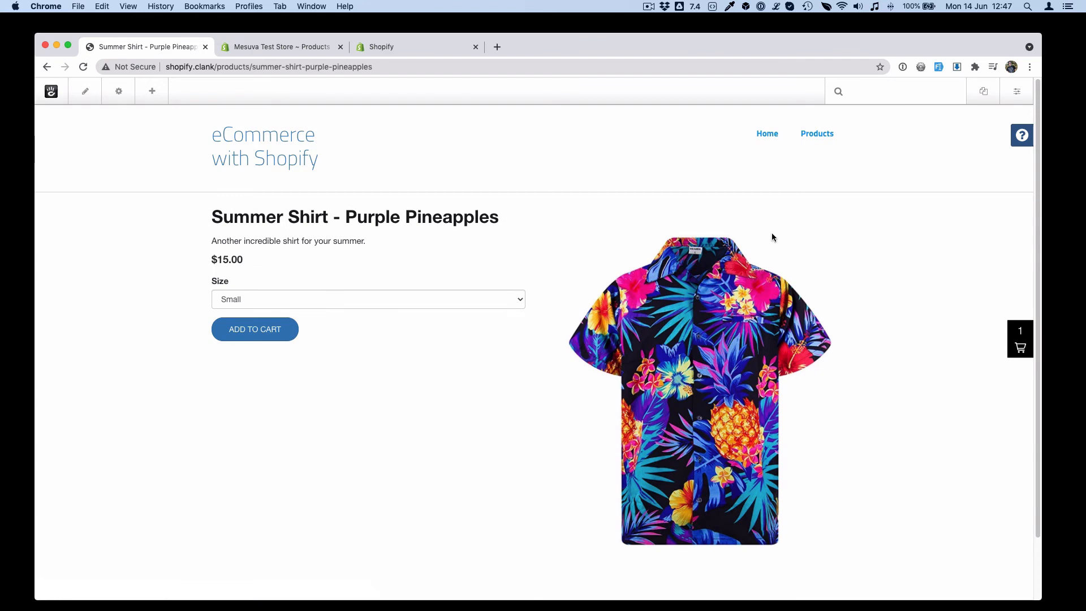
Check the cart, add a Medium Purple Pineapples shirt to it and close the cart
left_click_drag(1042, 217, 1007, 255)
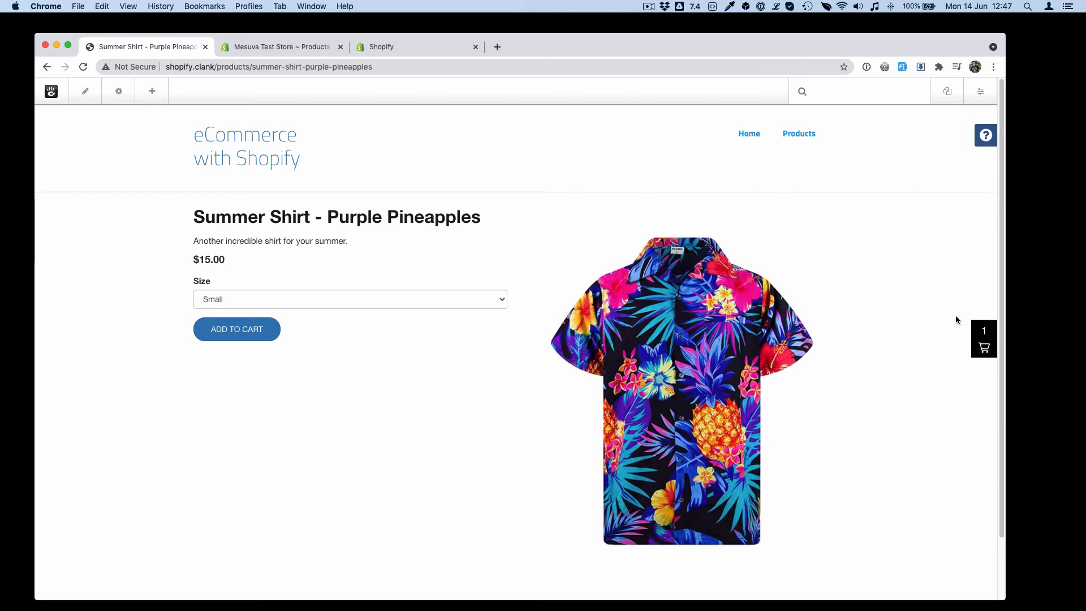
left_click(985, 339)
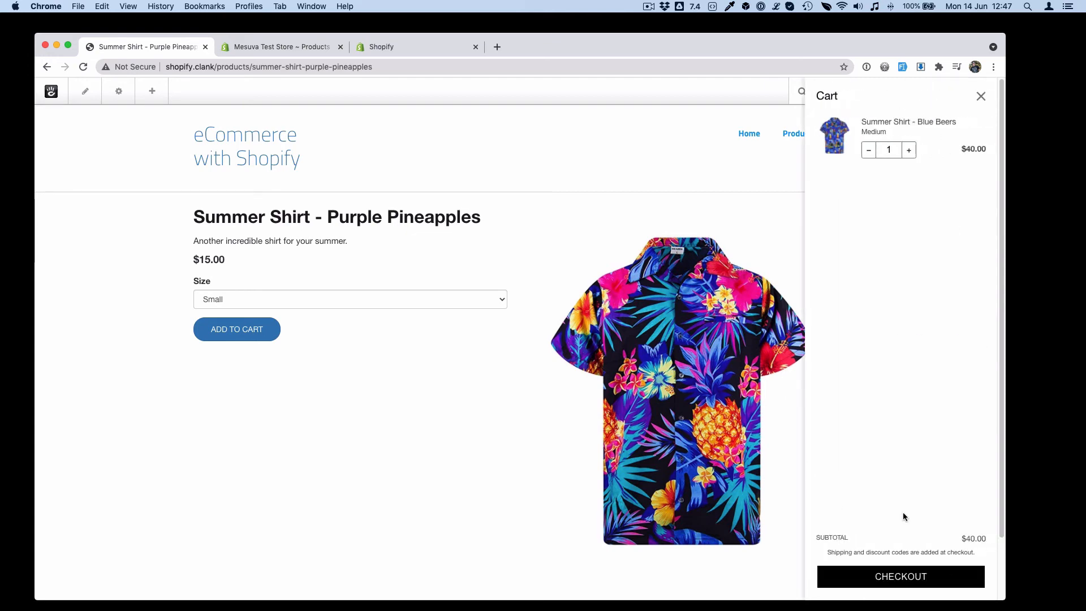
left_click(307, 304)
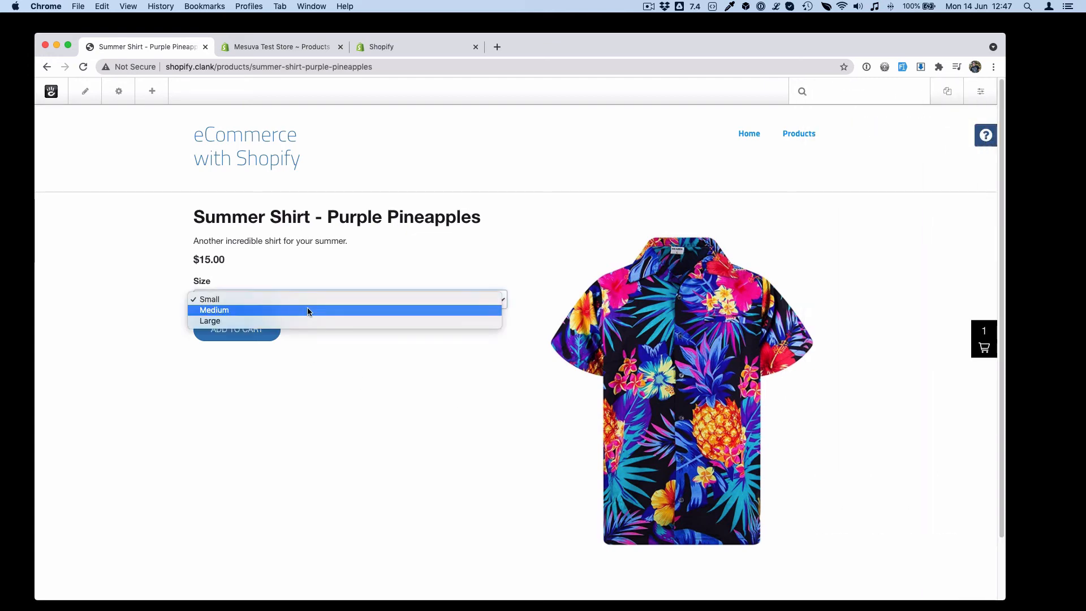
left_click(303, 312)
left_click(234, 332)
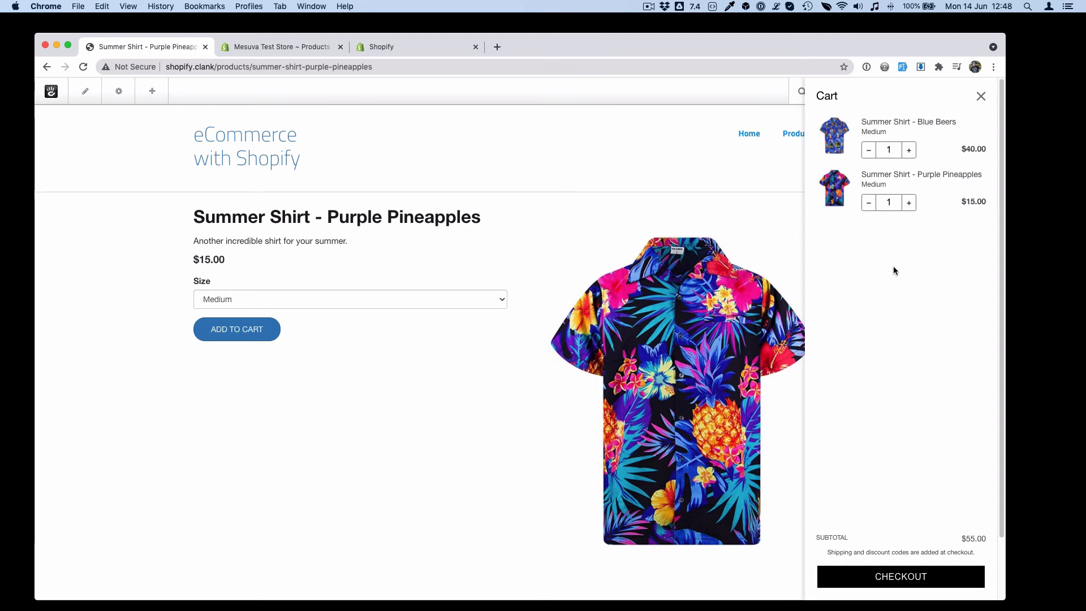
left_click(981, 96)
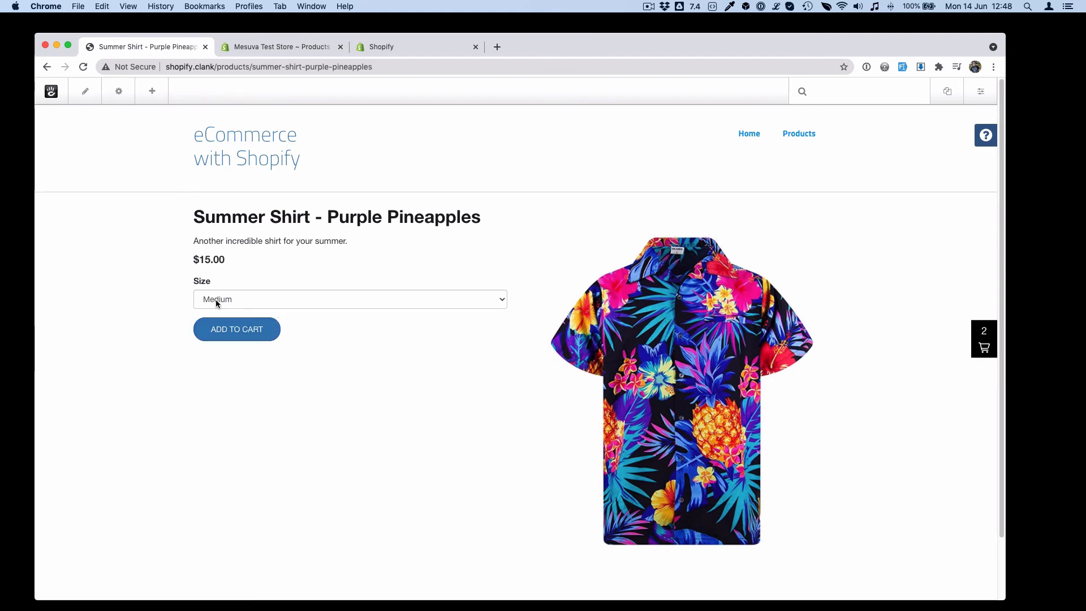
Examine the Purple Pineapples page's title, description, price and size options to distinguish page content from Shopify content
left_click_drag(189, 258, 318, 321)
left_click(317, 338)
left_click_drag(195, 222, 513, 219)
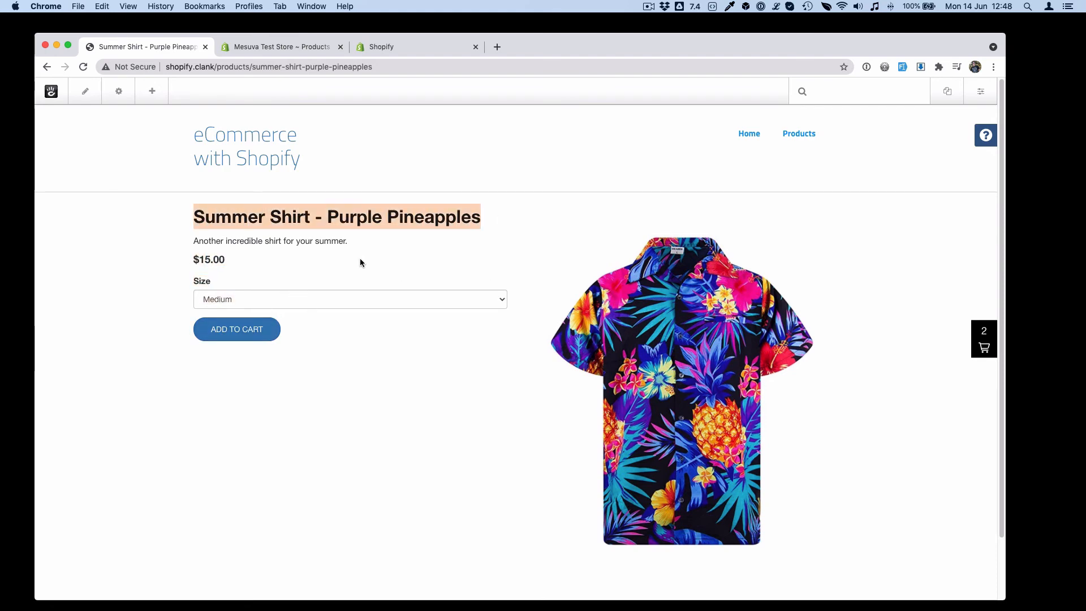
left_click_drag(360, 259, 185, 211)
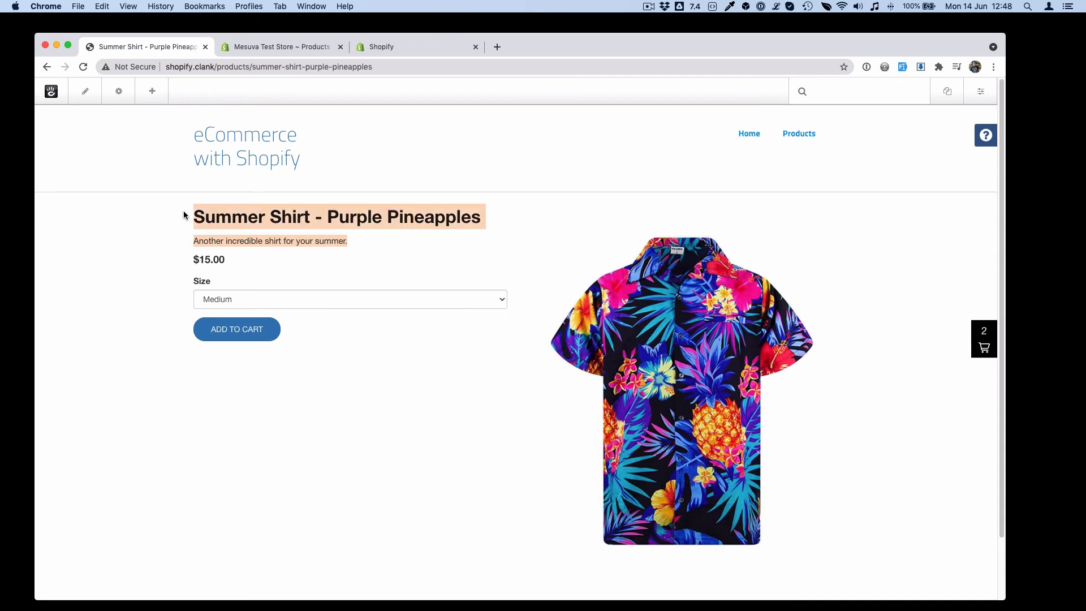
left_click(182, 258)
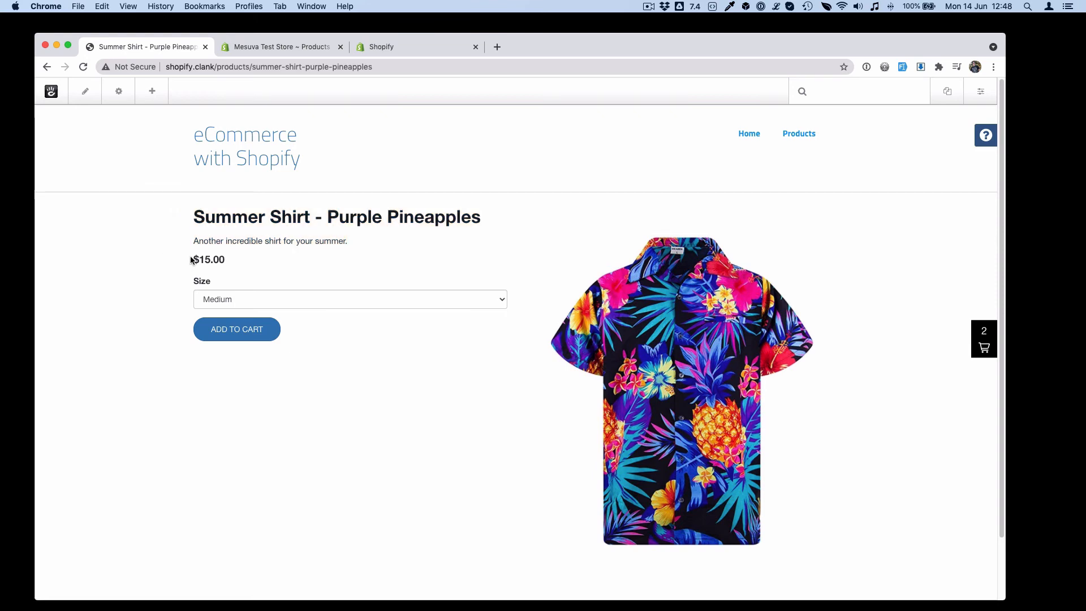
left_click_drag(191, 260, 356, 336)
left_click(344, 350)
left_click_drag(193, 259, 224, 260)
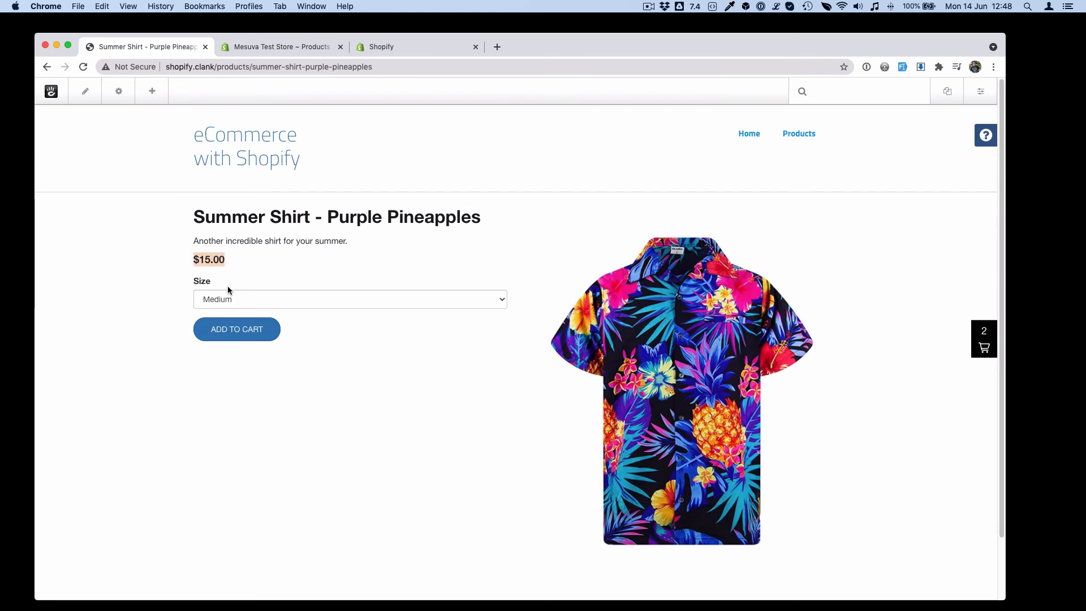
left_click(199, 284)
Look through the shirt listings and their buy options on the Products page
left_click(799, 134)
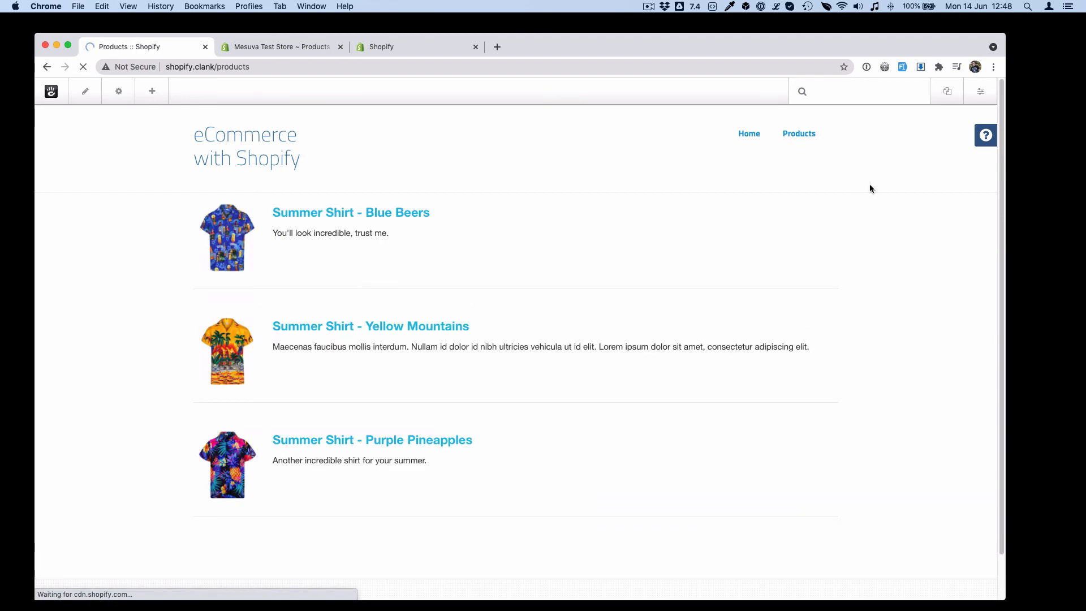
scroll(89, 321, "down", 4)
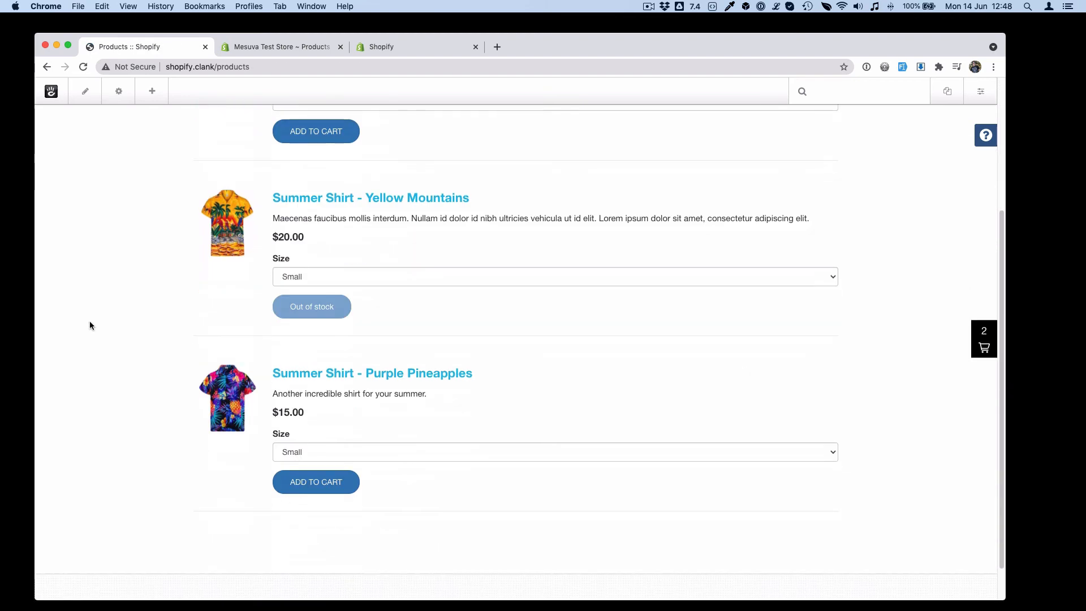
scroll(90, 321, "up", 3)
scroll(90, 325, "up", 1)
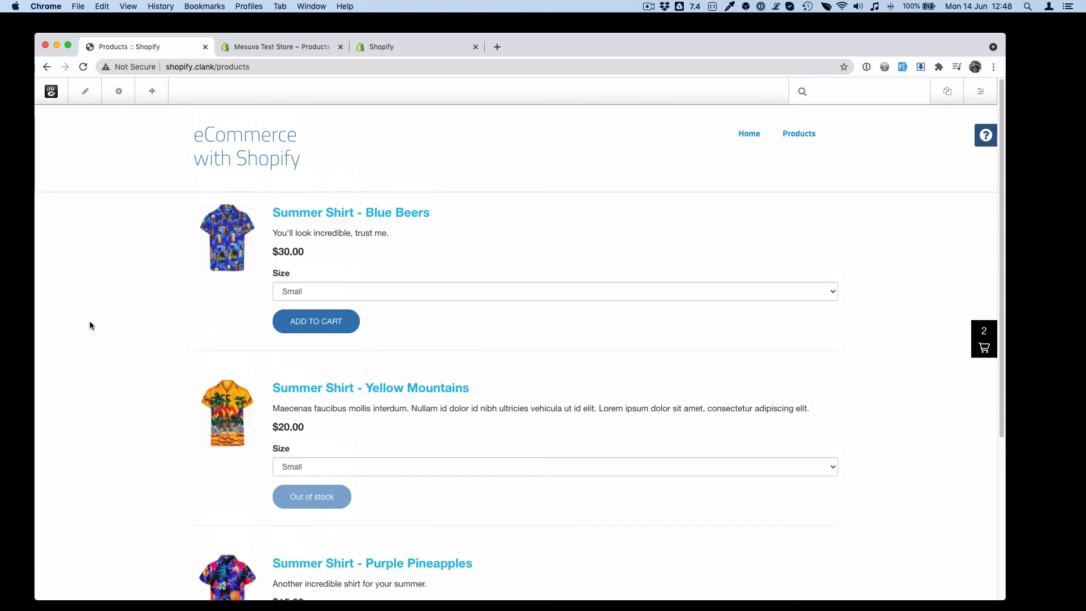
Open the home page for editing and place a Shopify Product block in its empty Main area
left_click(221, 172)
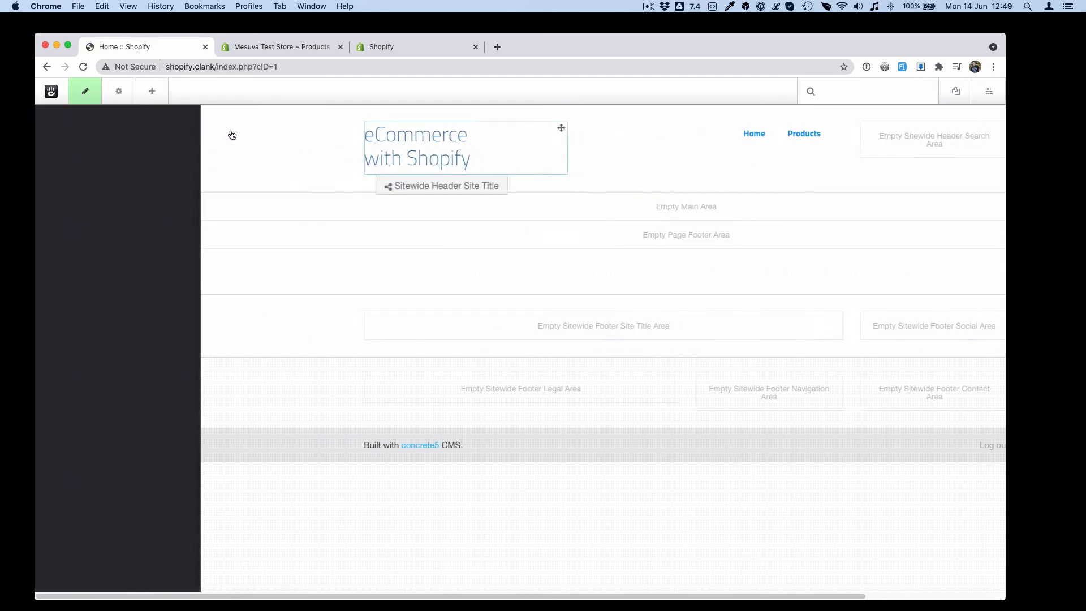
type("shop")
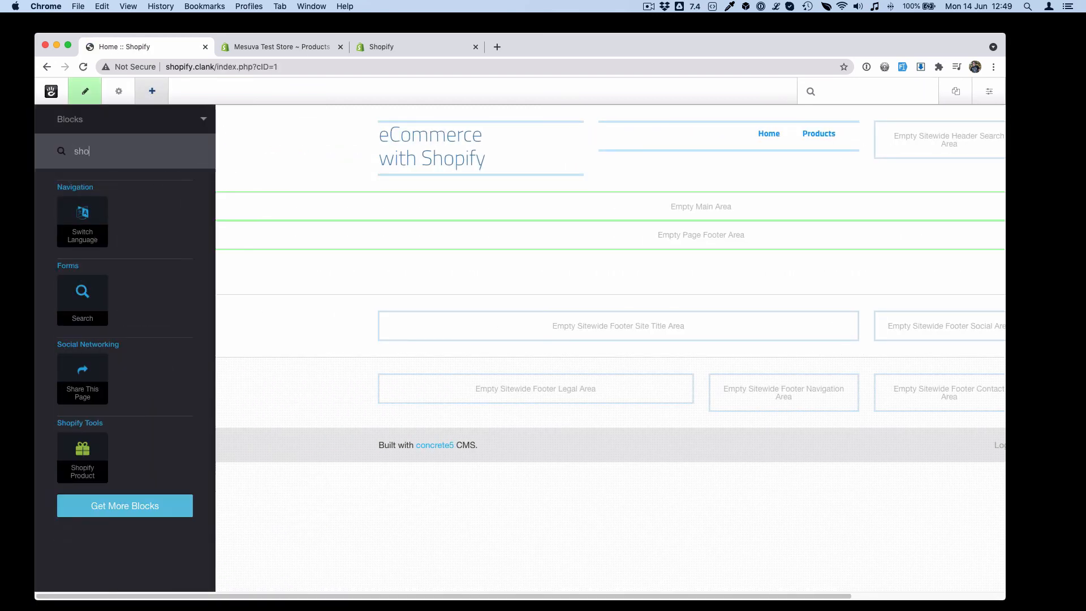
left_click_drag(91, 218, 458, 197)
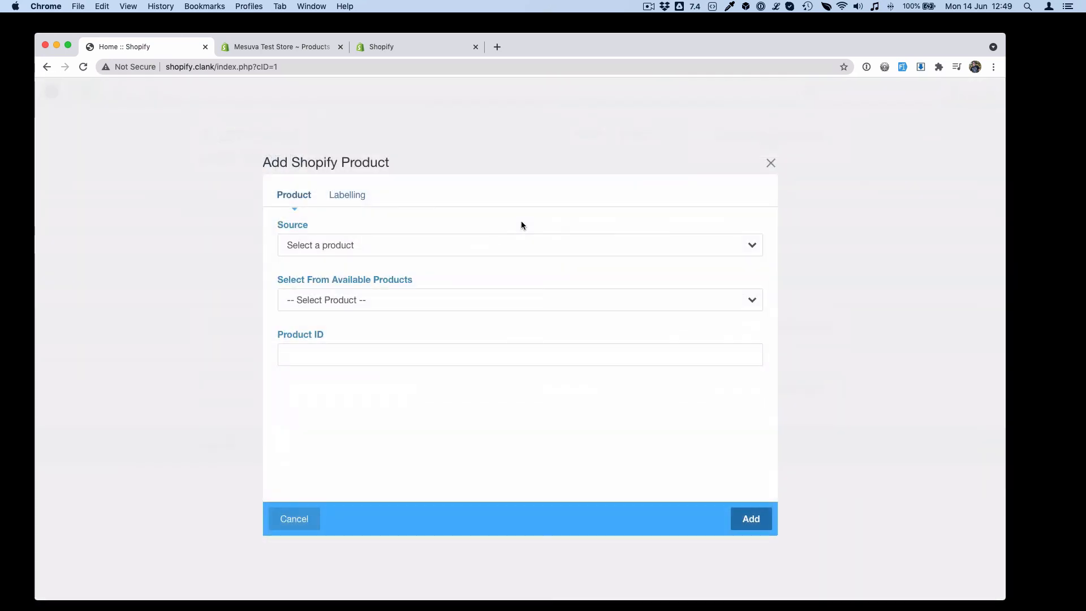
Try Fetch from page attribute as the block's source and switch back to Select a product
left_click(519, 239)
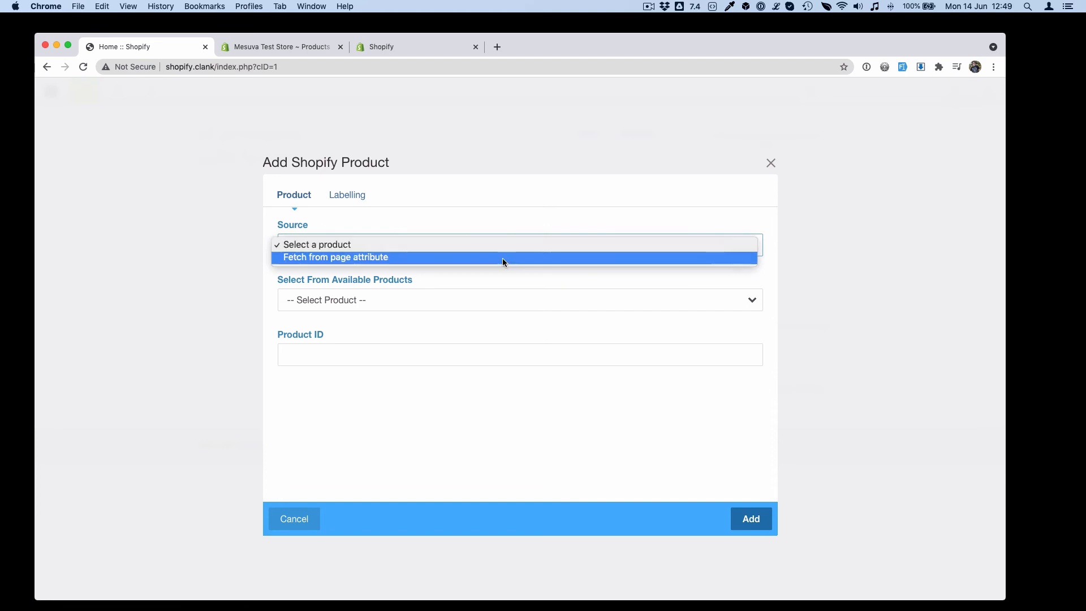
left_click(502, 258)
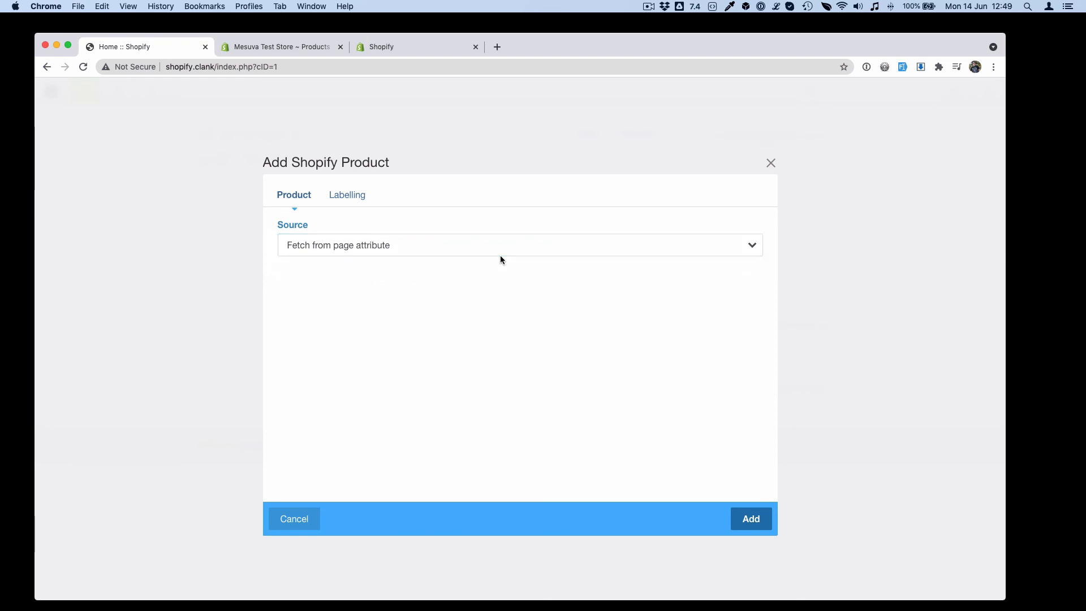
left_click(501, 255)
left_click(470, 235)
Choose Summer Shirt - Red Sunset from the available products and add the block
left_click(452, 300)
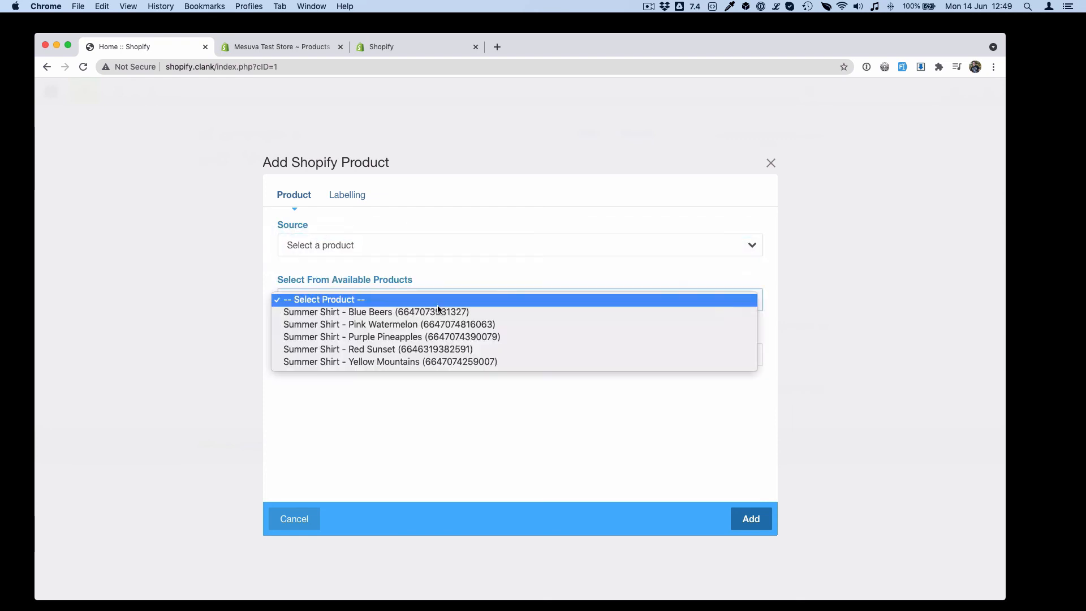
left_click(449, 350)
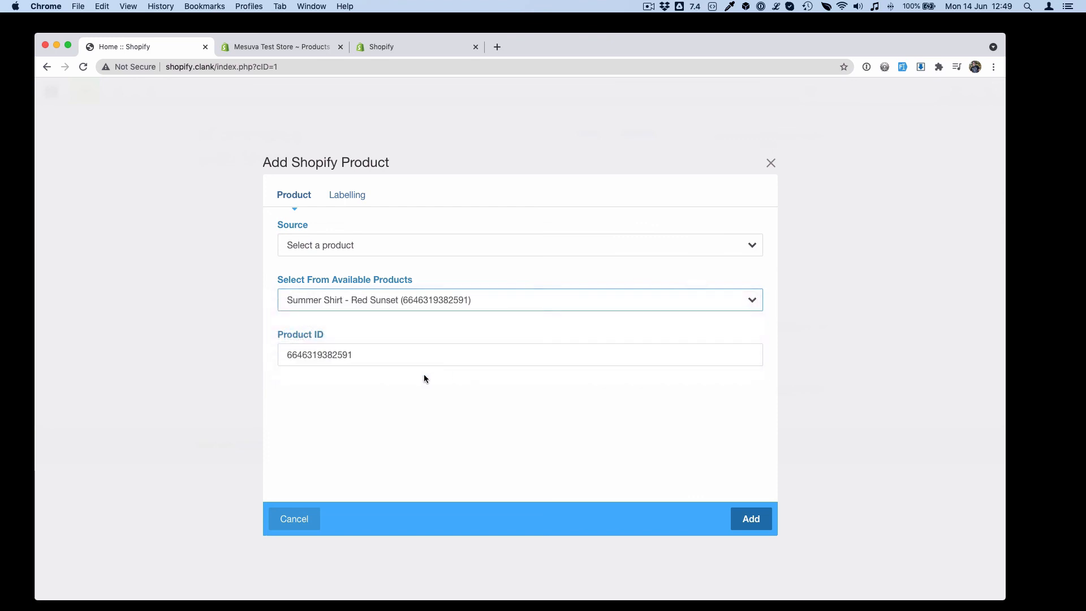
left_click(731, 519)
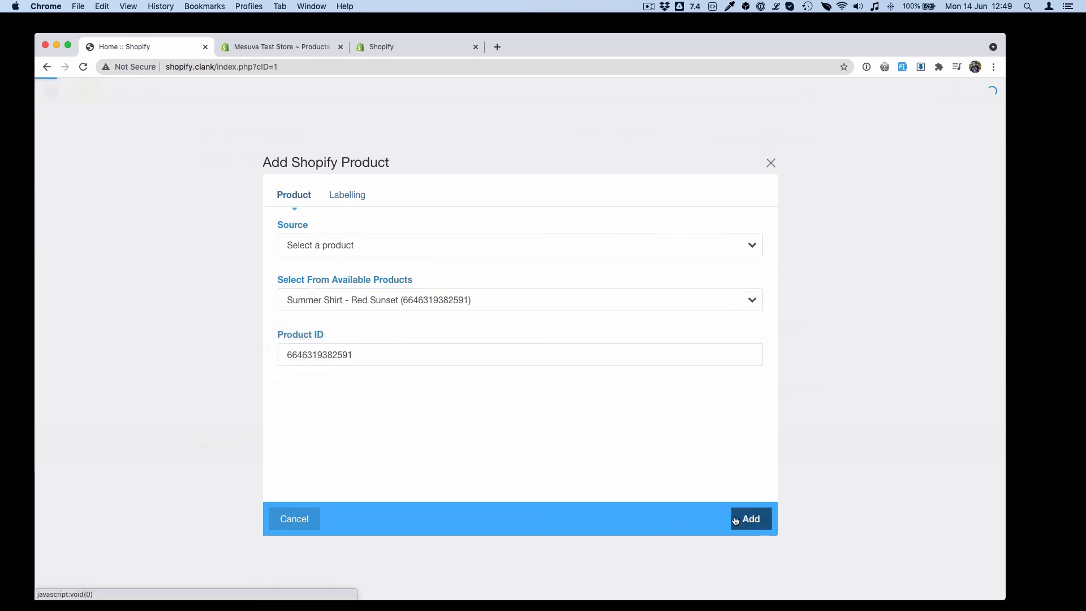
Place a Content block above the home page's product block and copy the Summer Shirt - Red Sunset title from its Shopify admin product page
left_click(151, 91)
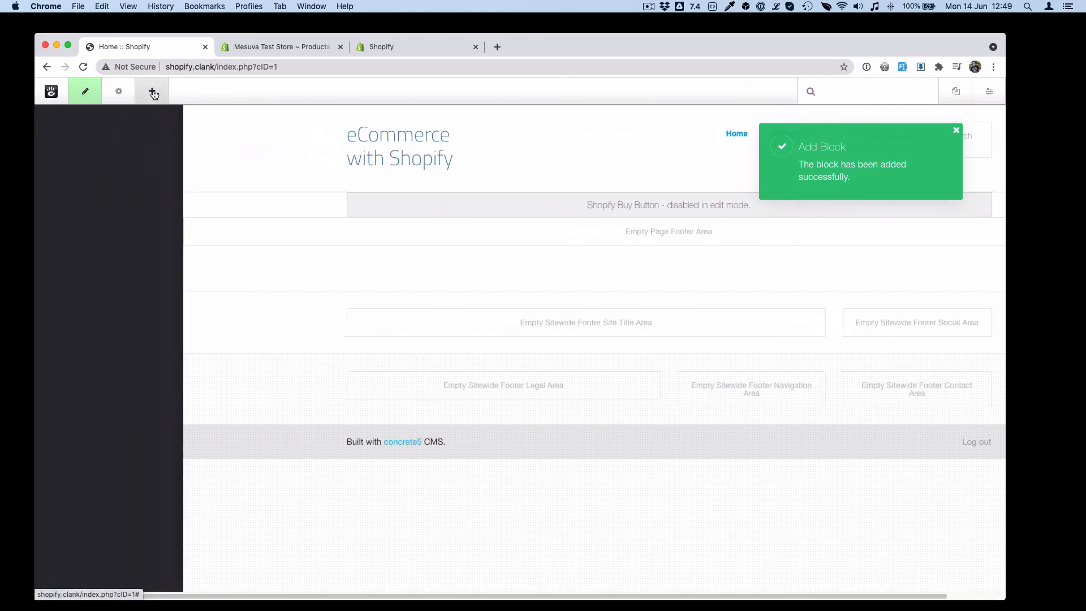
left_click_drag(99, 230, 439, 185)
left_click(252, 48)
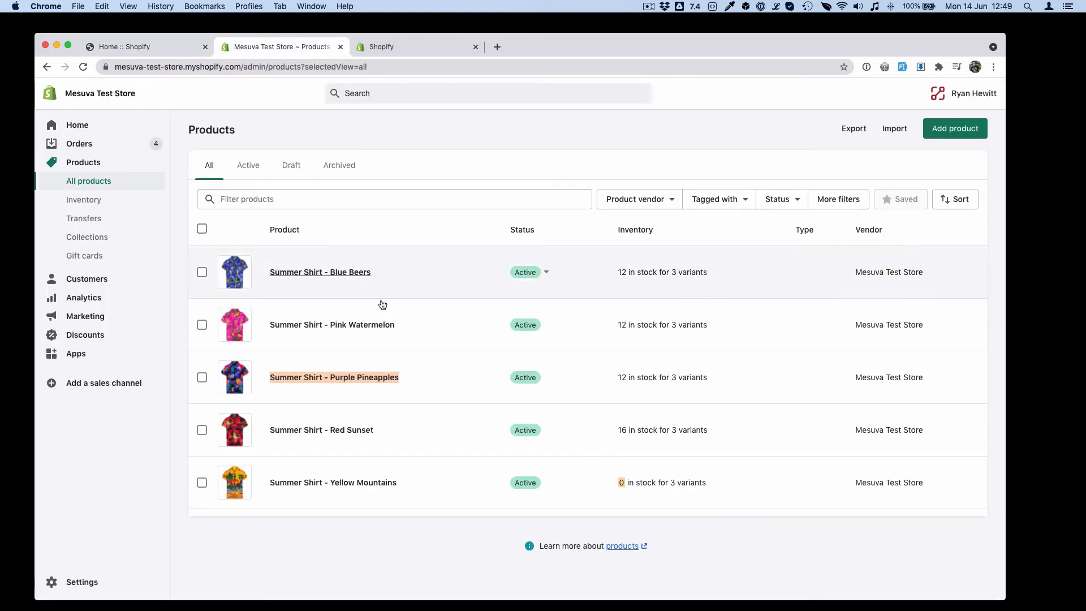
left_click(254, 433)
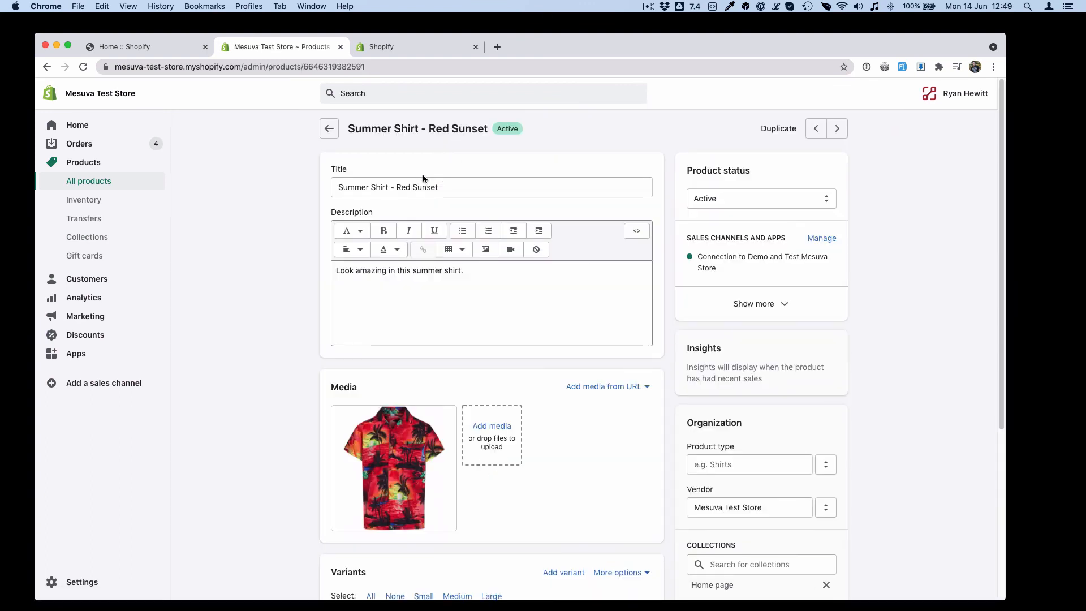
left_click_drag(440, 187, 323, 189)
key("super+c")
left_click(149, 46)
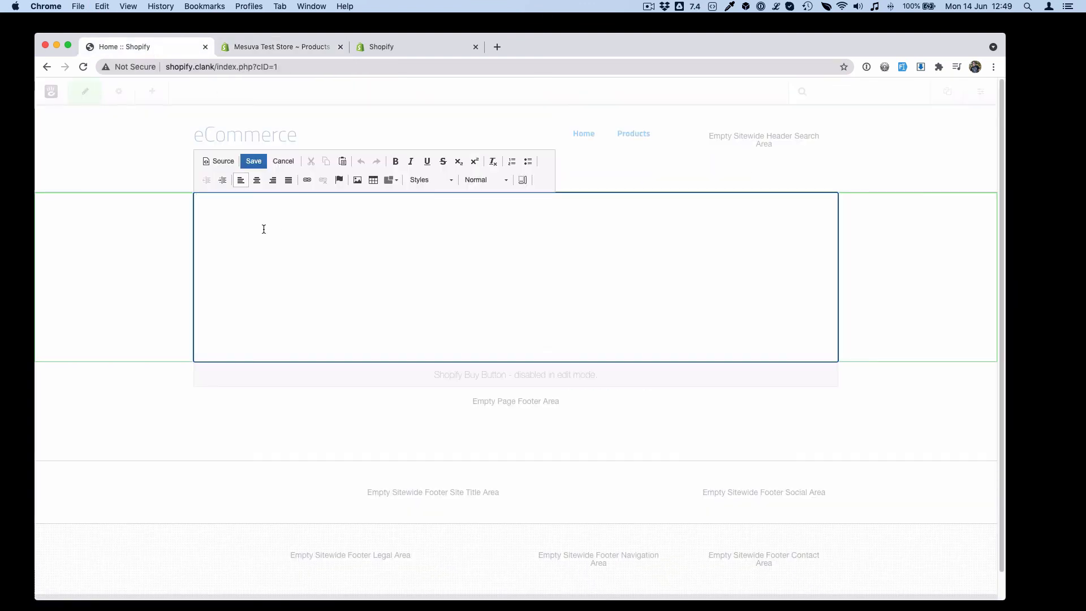
Paste the title Summer Shirt - Red Sunset into the new content block, format it as Heading 1 and save the block
key("super+v")
left_click(488, 183)
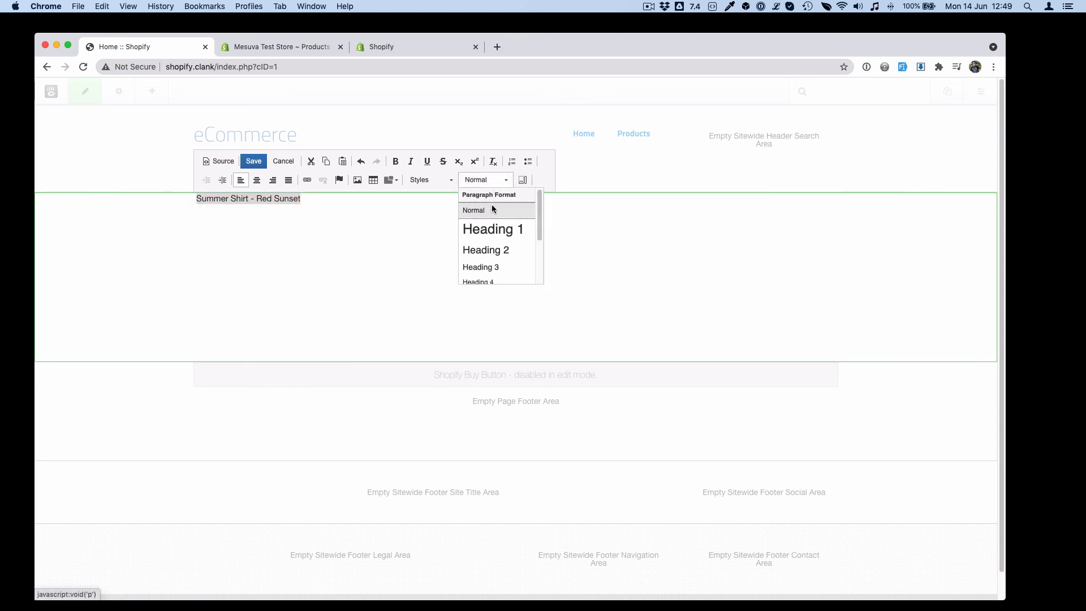
left_click(485, 228)
left_click(254, 161)
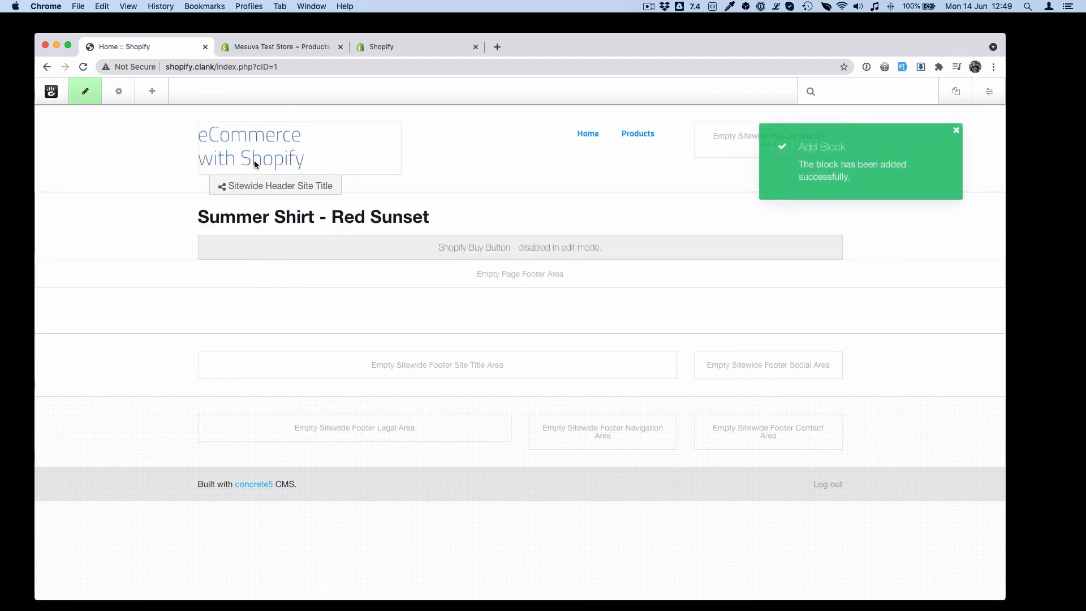
Publish the home page changes, then add the Small Red Sunset shirt to the cart and close the cart
left_click(85, 91)
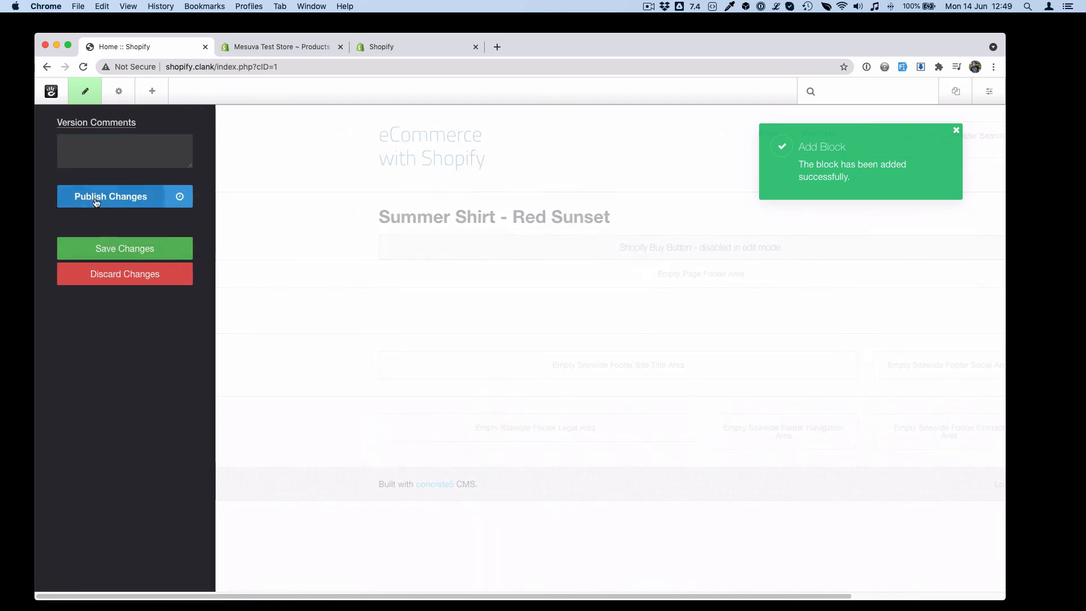
left_click(96, 202)
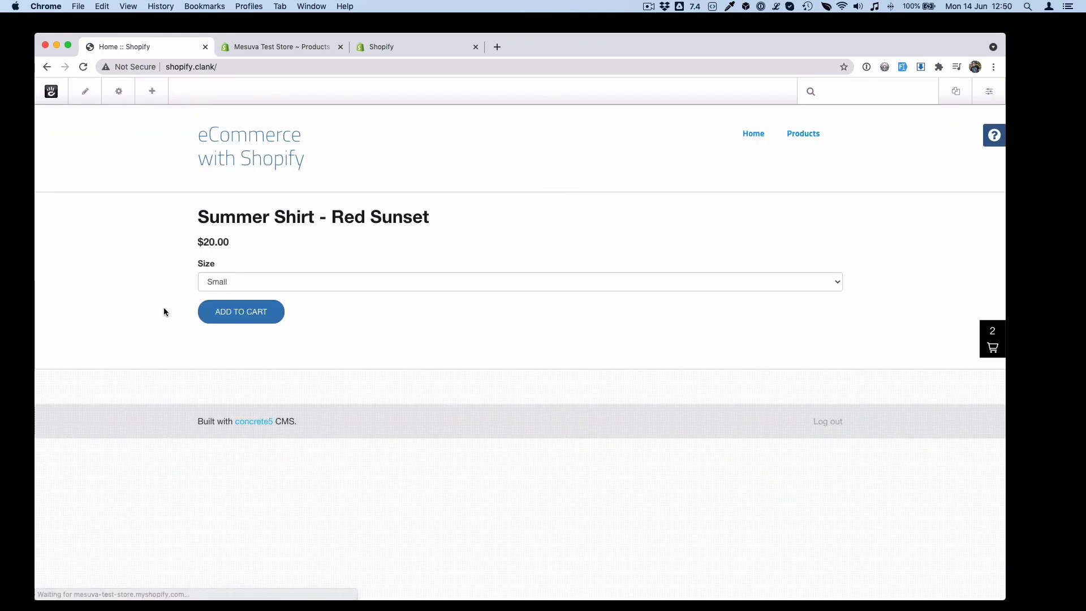
left_click(219, 315)
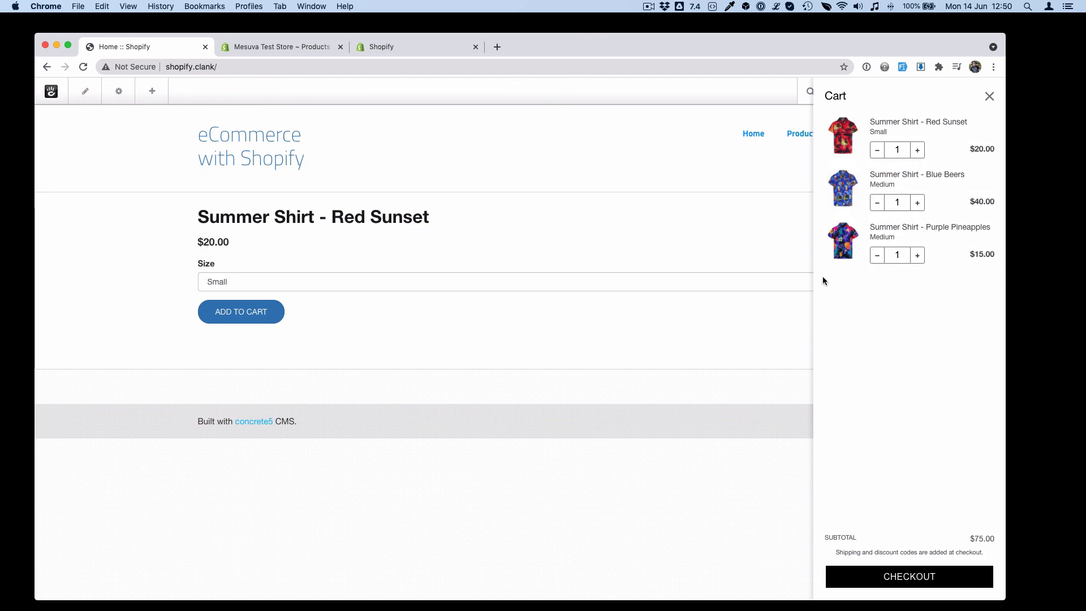
left_click(103, 141)
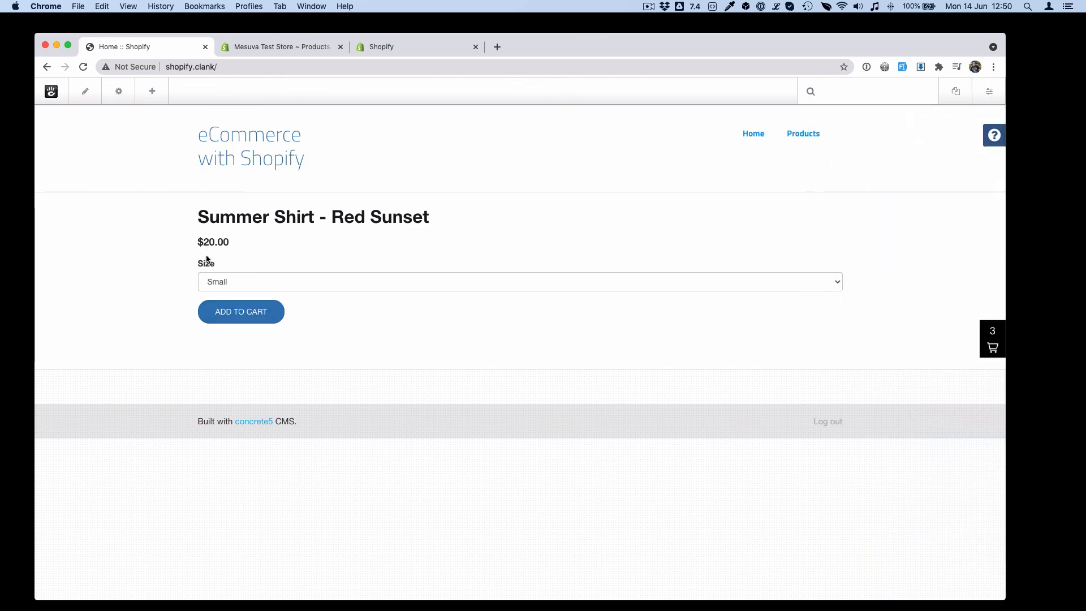